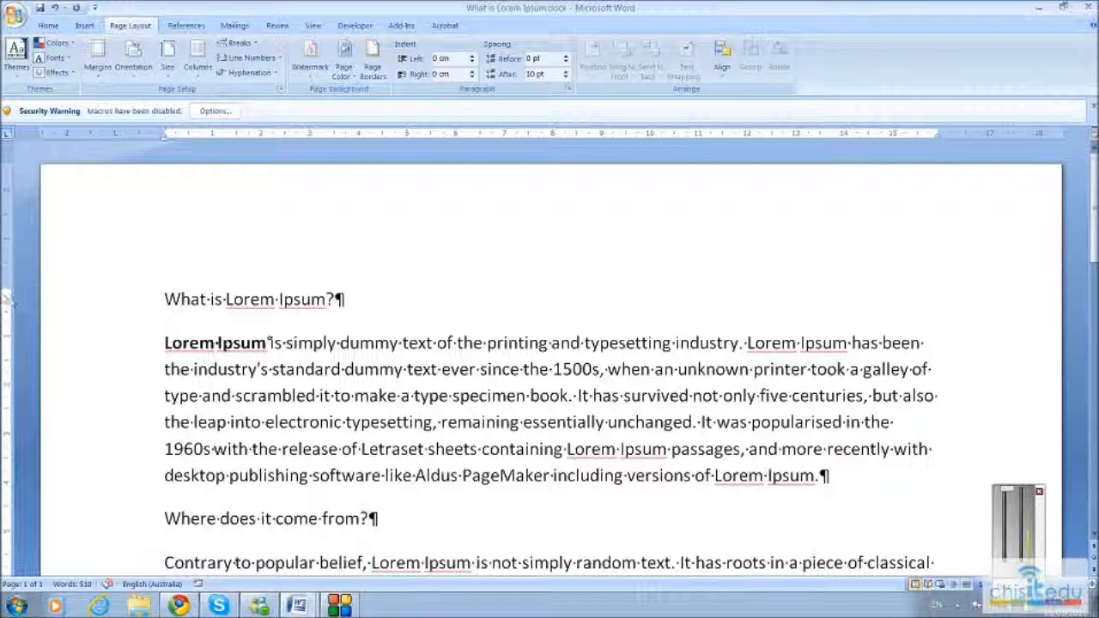
Try a smaller top margin by moving the vertical ruler's margin boundary up, and undo the change.
left_click_drag(4, 287, 5, 222)
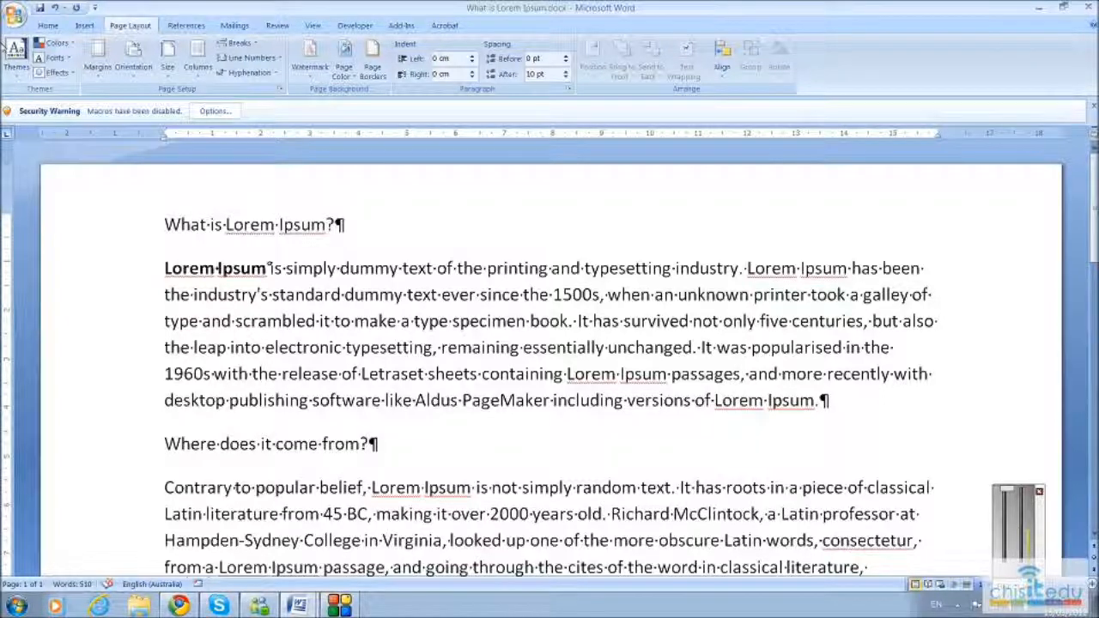
left_click(53, 7)
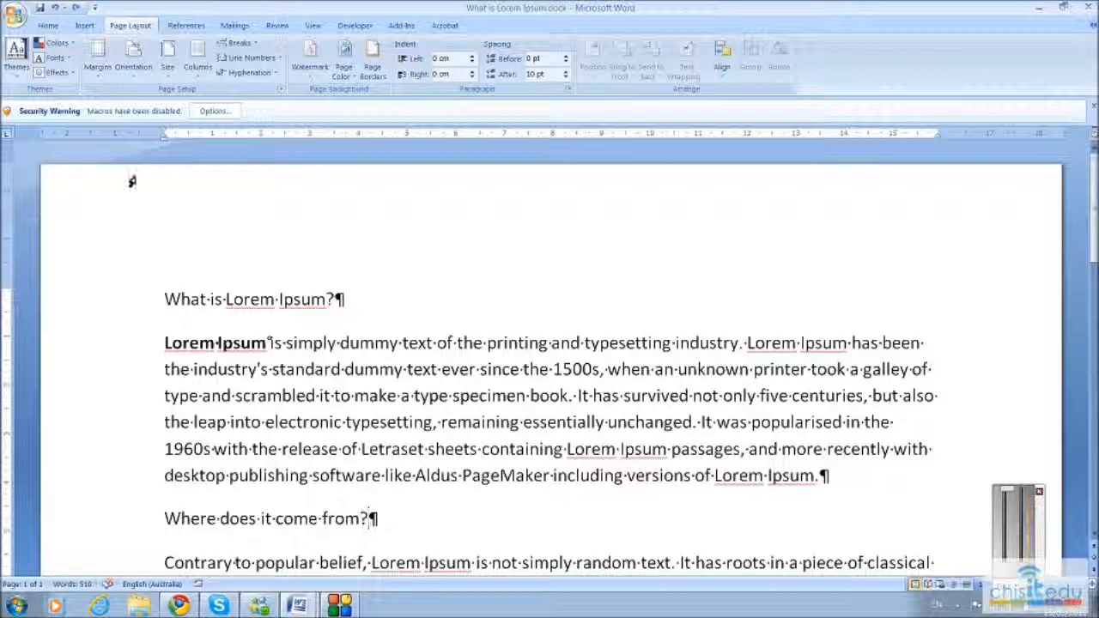
Try landscape orientation in the custom margin settings, switch back to portrait and cancel the page setup.
left_click(100, 69)
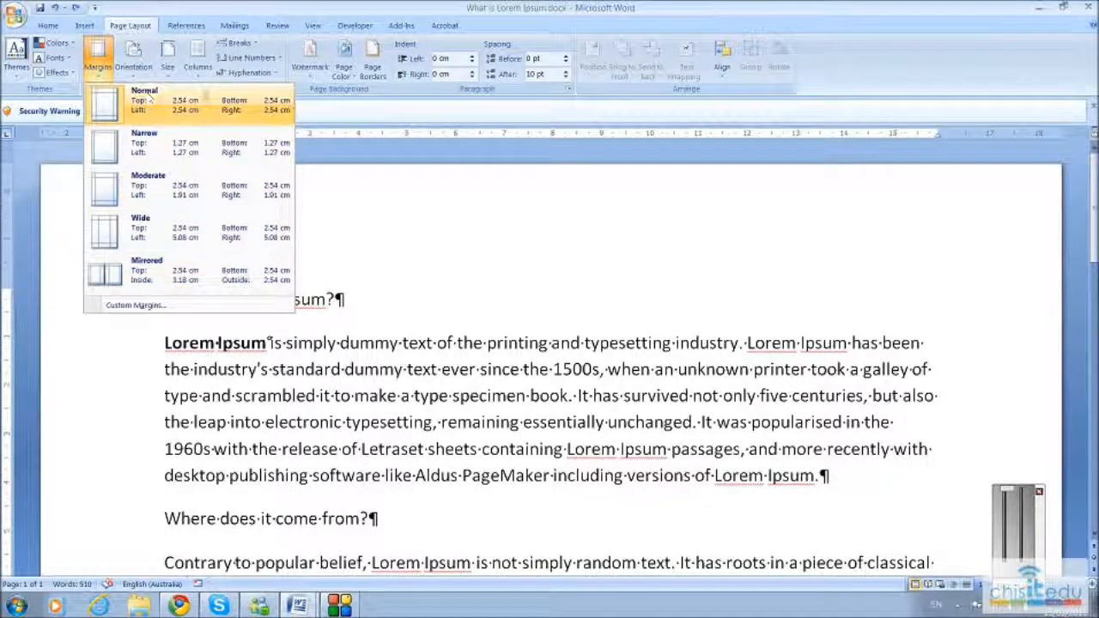
left_click(171, 305)
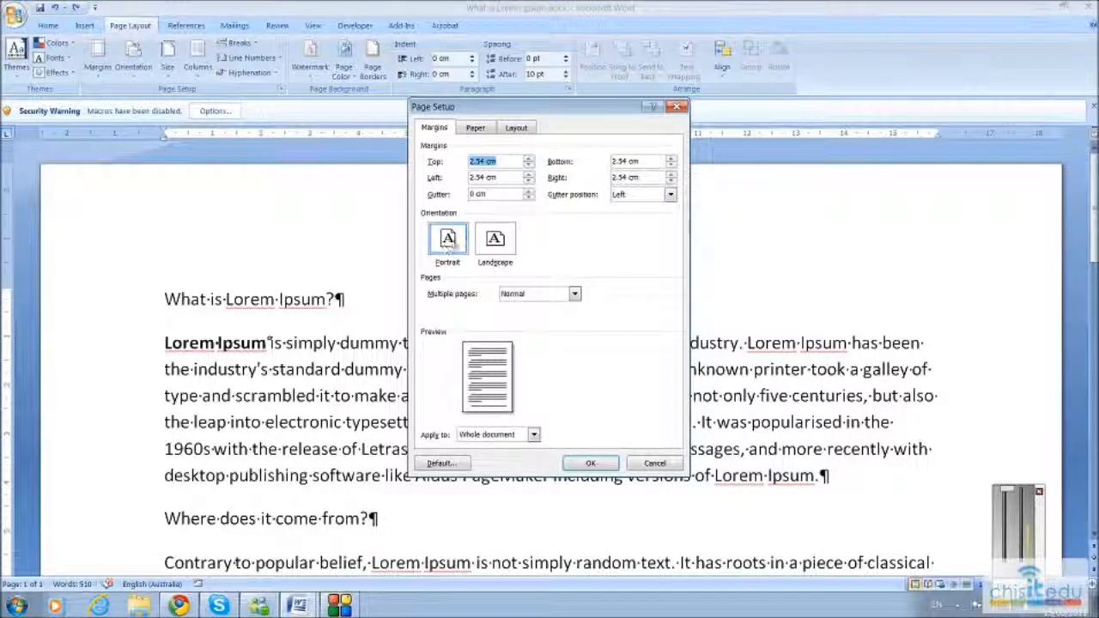
left_click(506, 242)
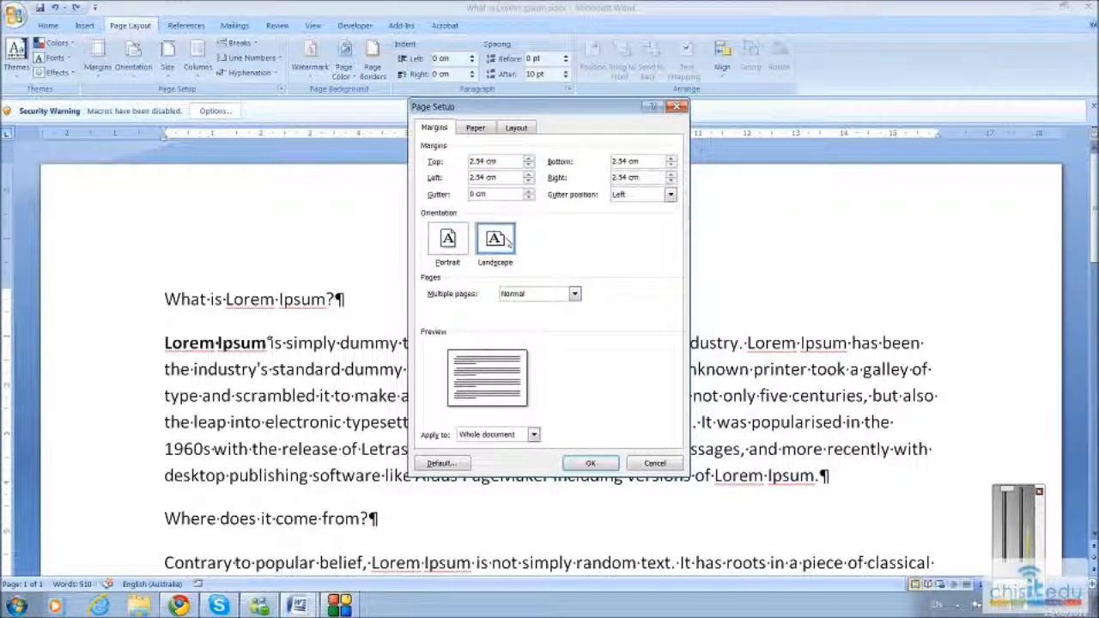
left_click(448, 239)
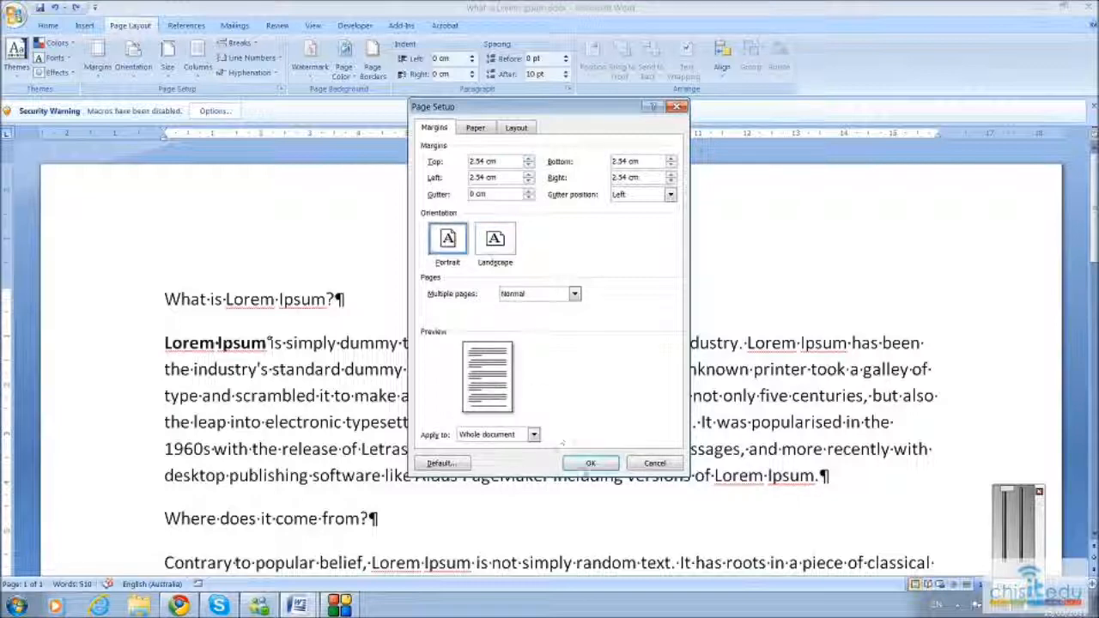
left_click(650, 465)
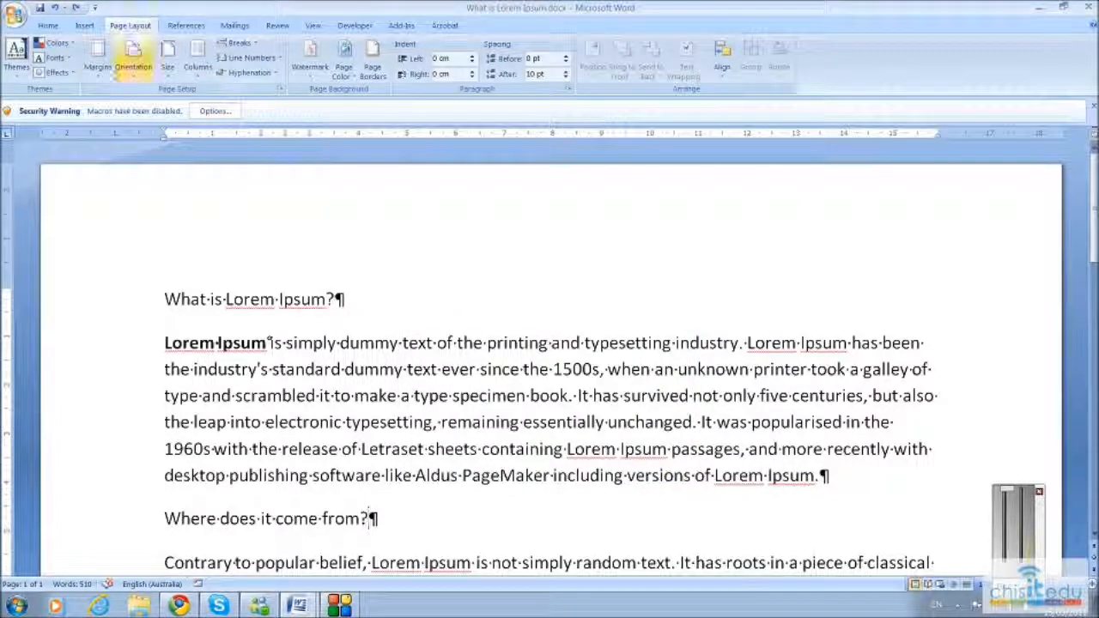
Look through the available page orientations, paper sizes and column layouts.
left_click(135, 67)
left_click(141, 98)
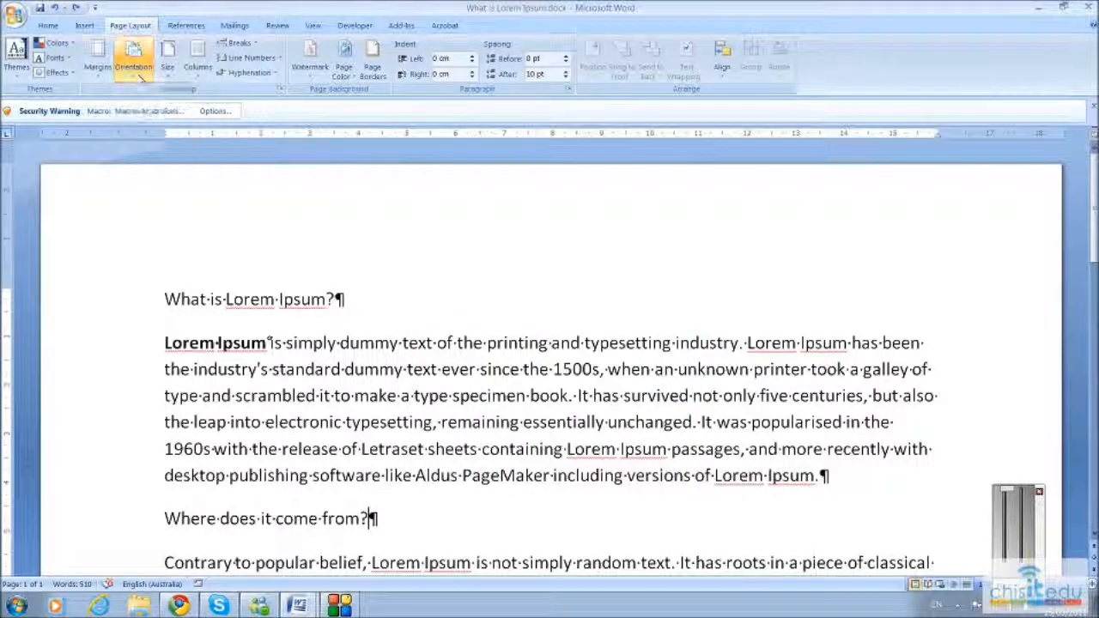
left_click(168, 67)
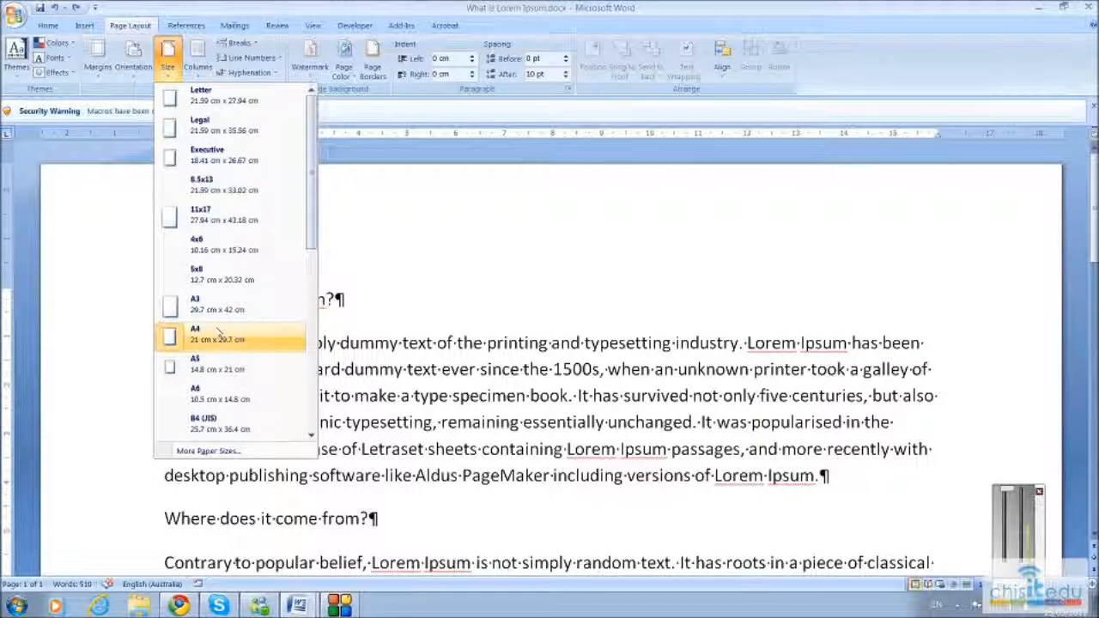
left_click(197, 75)
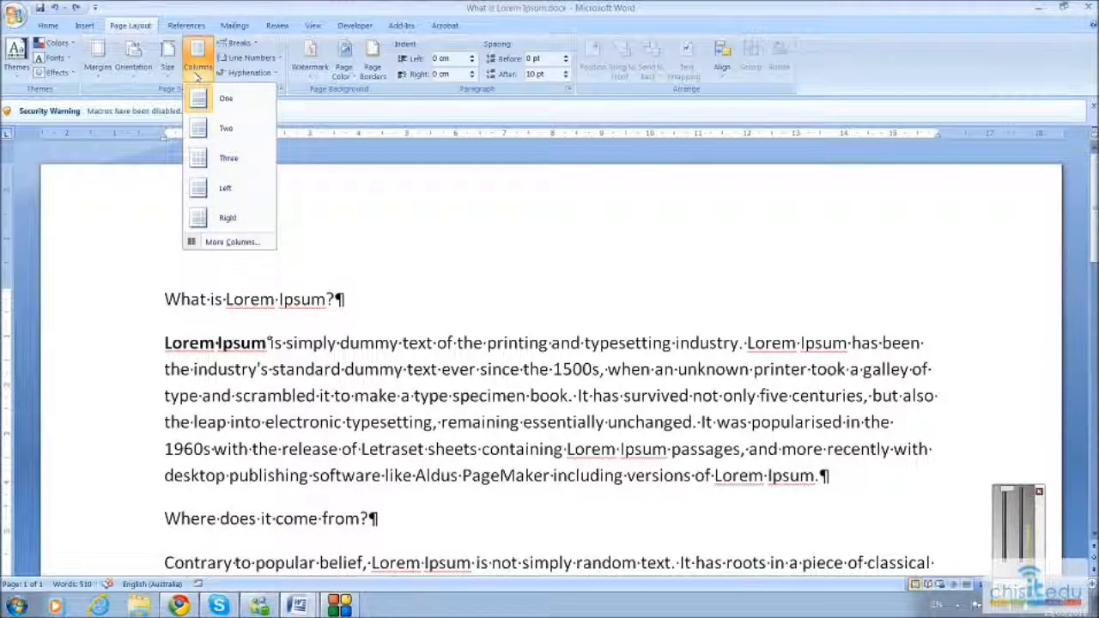
left_click(196, 74)
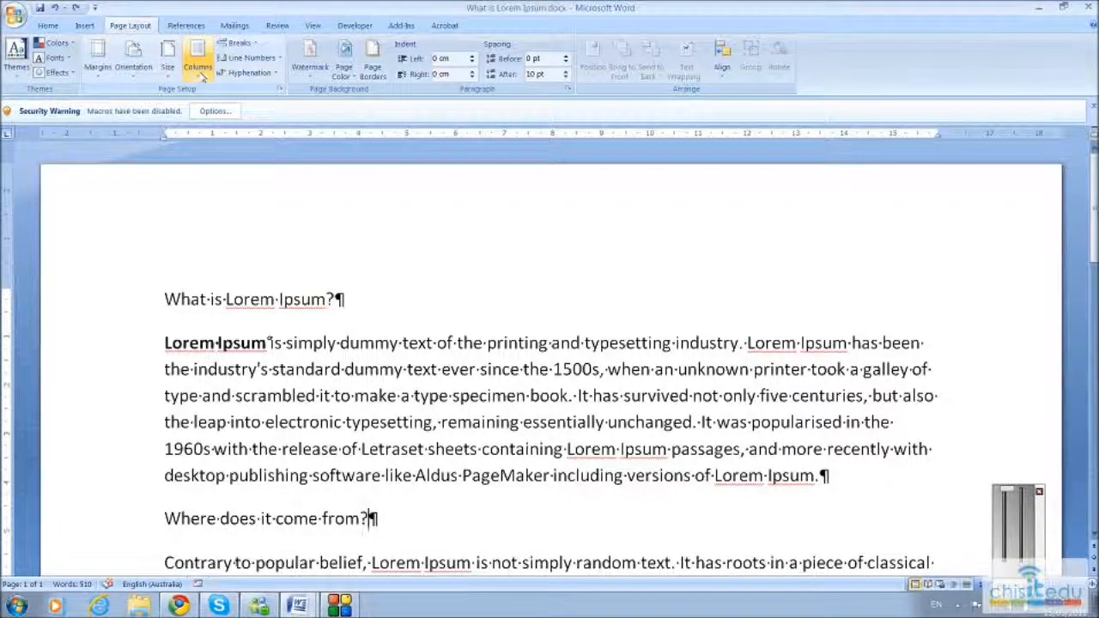
Lay out the document's text in two columns, review the page and undo the column layout.
left_click(202, 68)
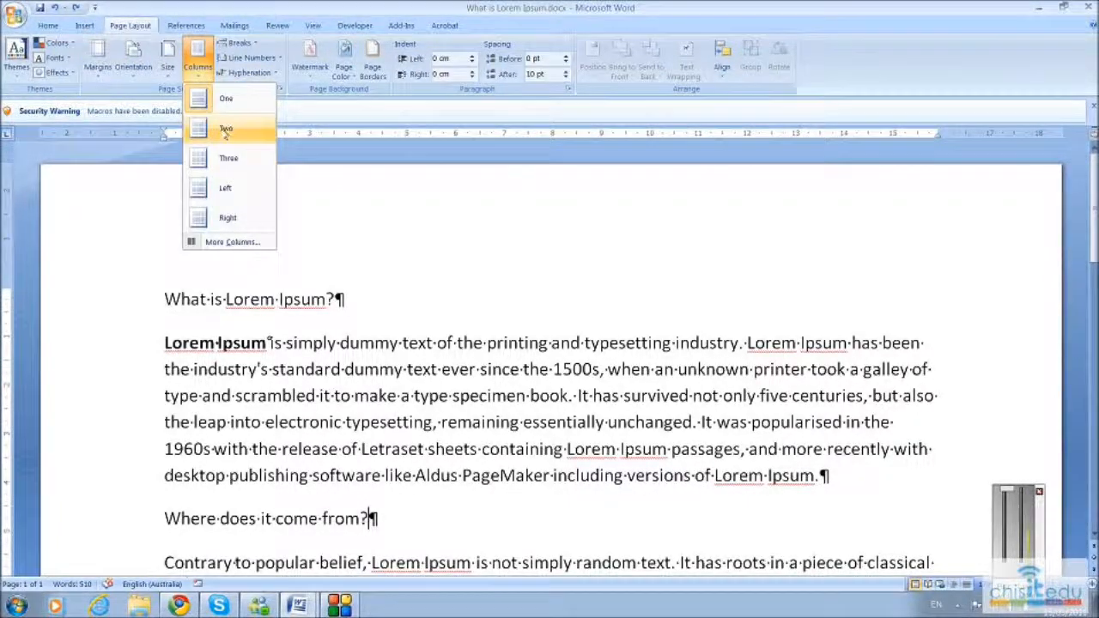
left_click(230, 196)
scroll(370, 527, "up", 3)
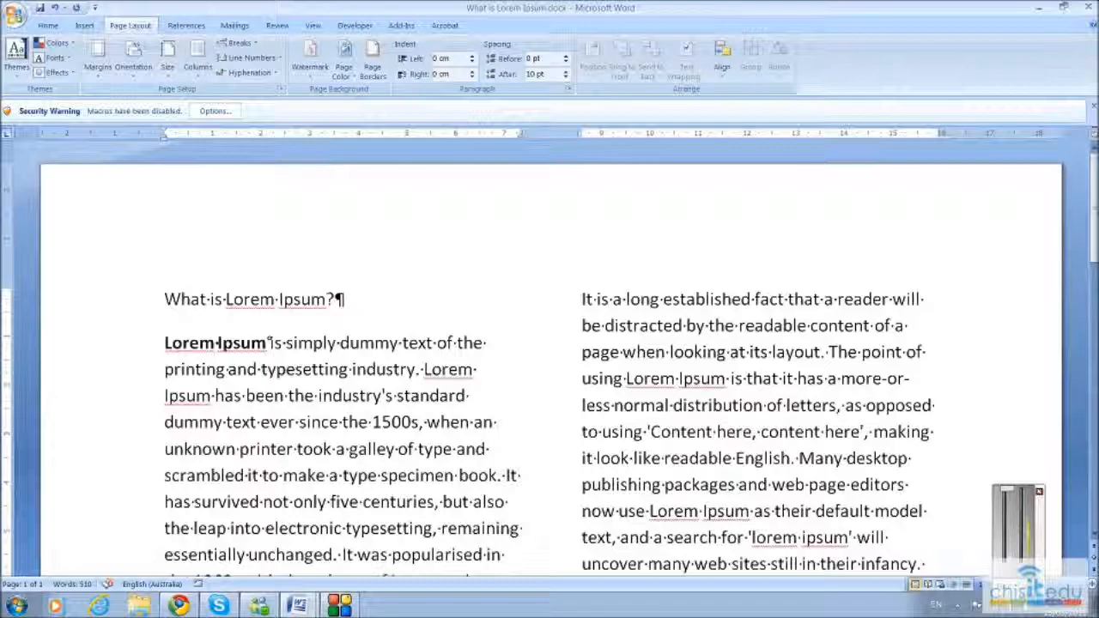
scroll(371, 527, "down", 5)
scroll(371, 527, "down", 7)
scroll(371, 527, "up", 11)
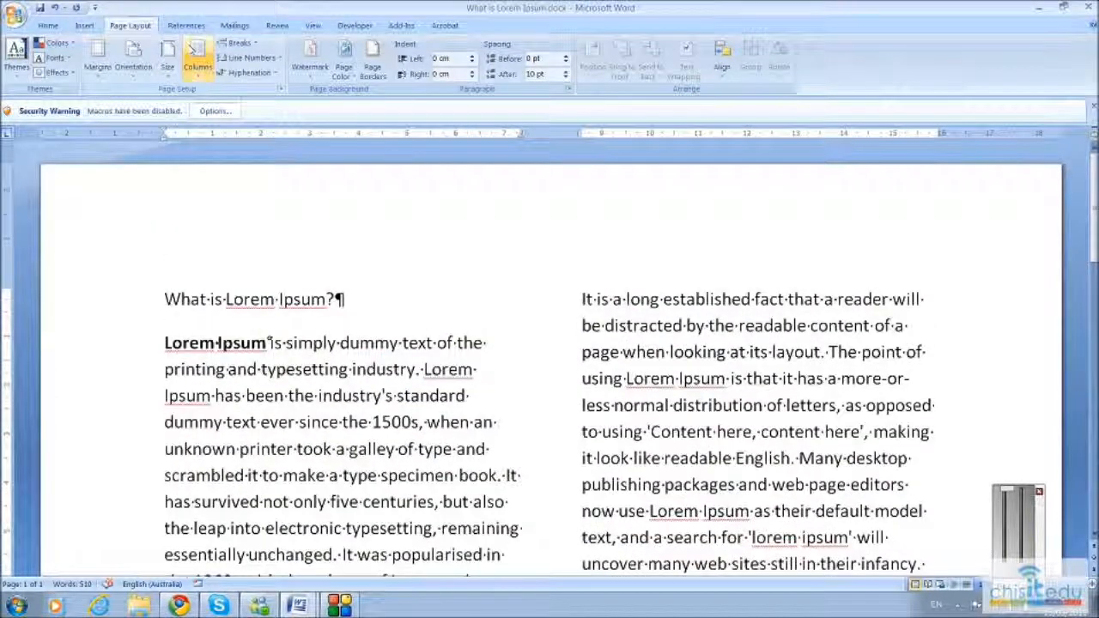
left_click(54, 8)
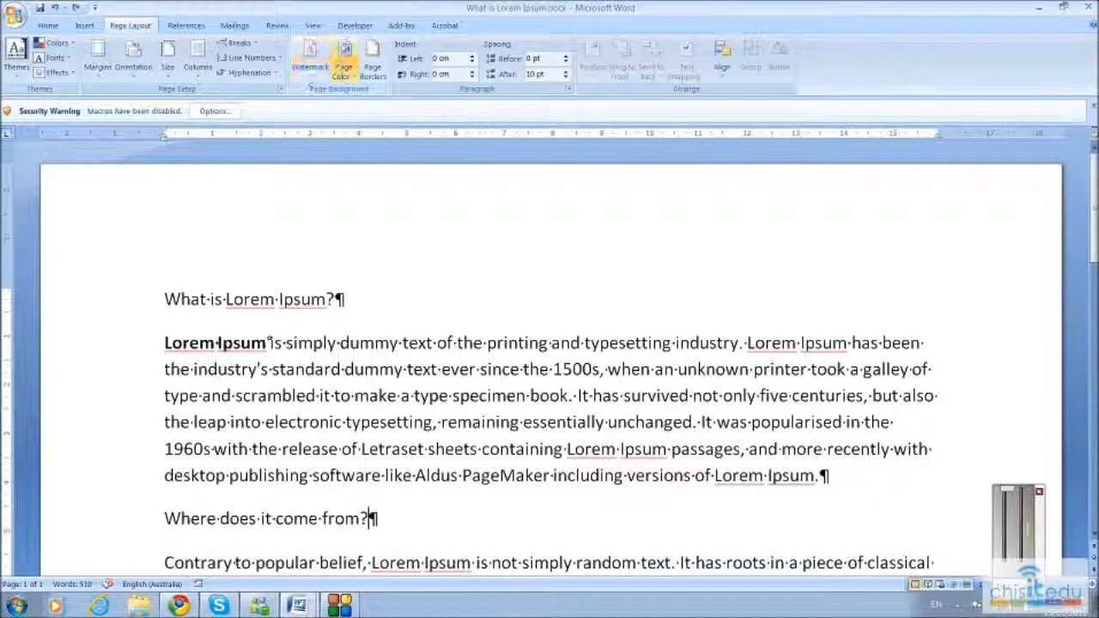
Fill the page background with the picture PICT0019.JPG from the Nature folder using the page color fill effects.
left_click(347, 70)
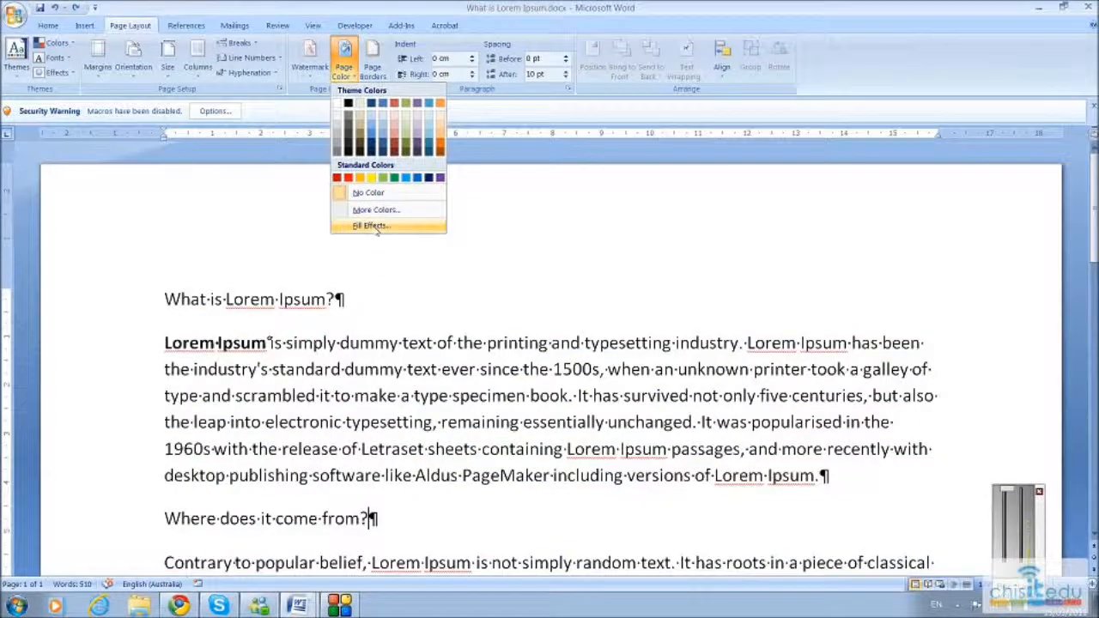
left_click(372, 225)
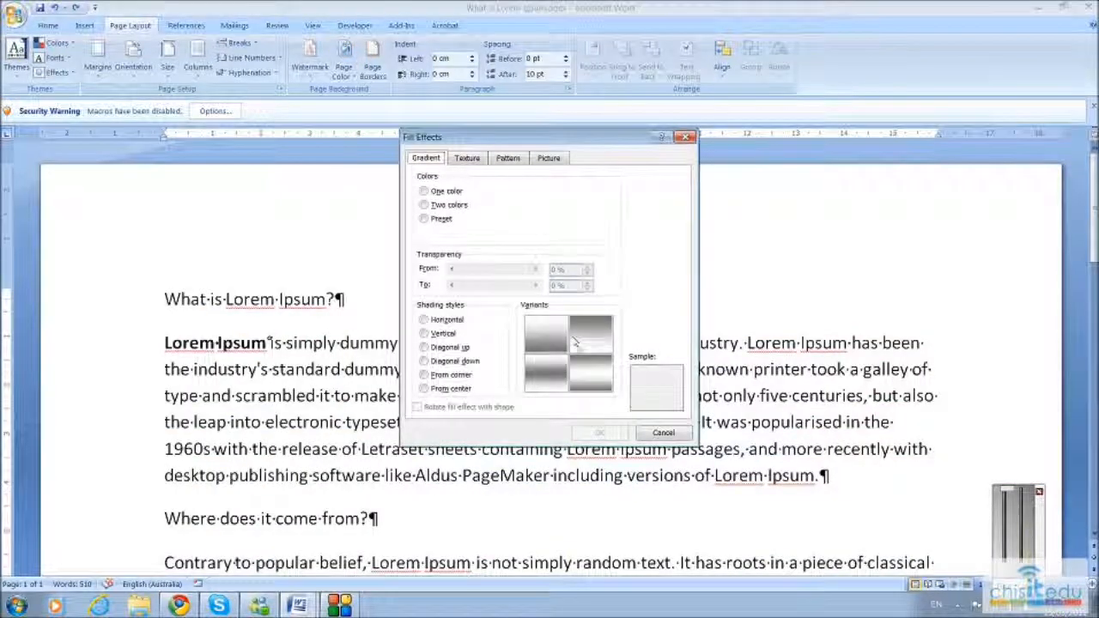
left_click(464, 158)
left_click(508, 159)
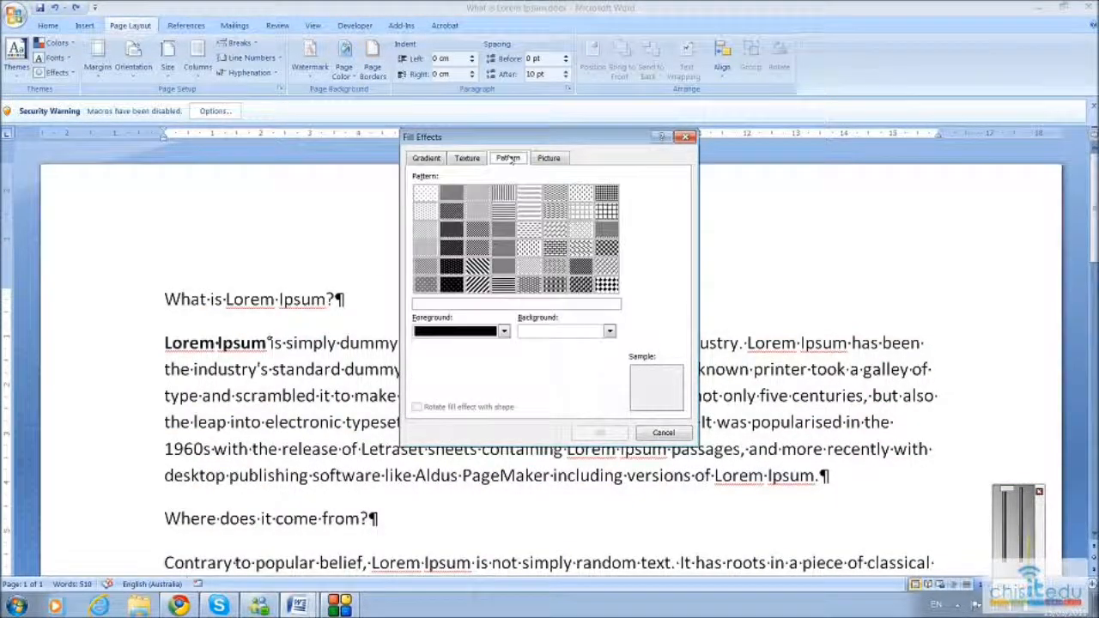
left_click(548, 158)
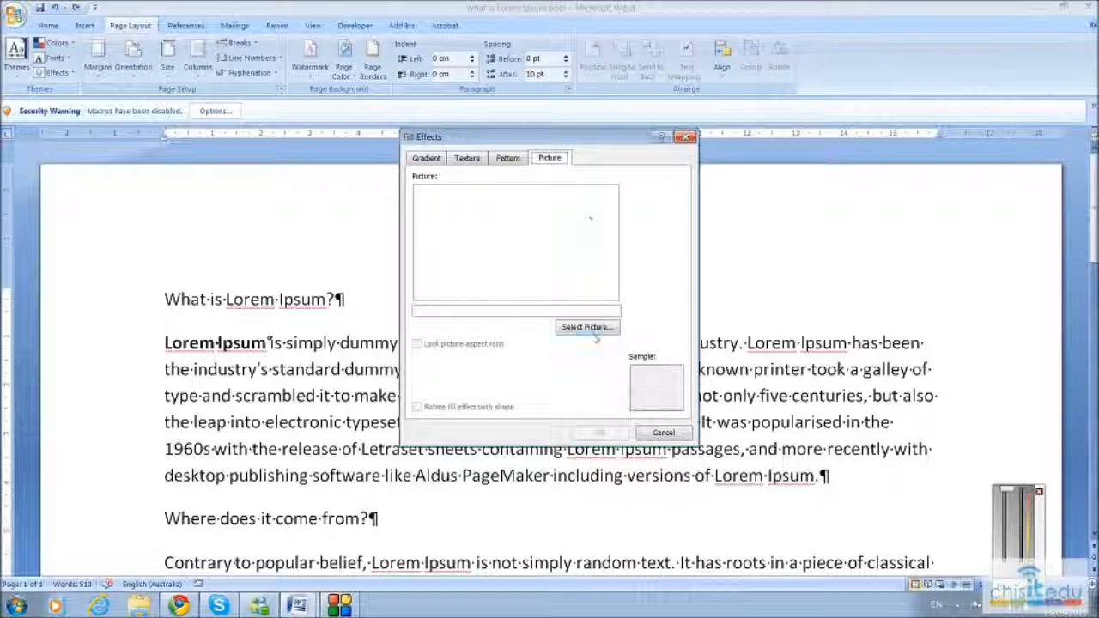
left_click(587, 327)
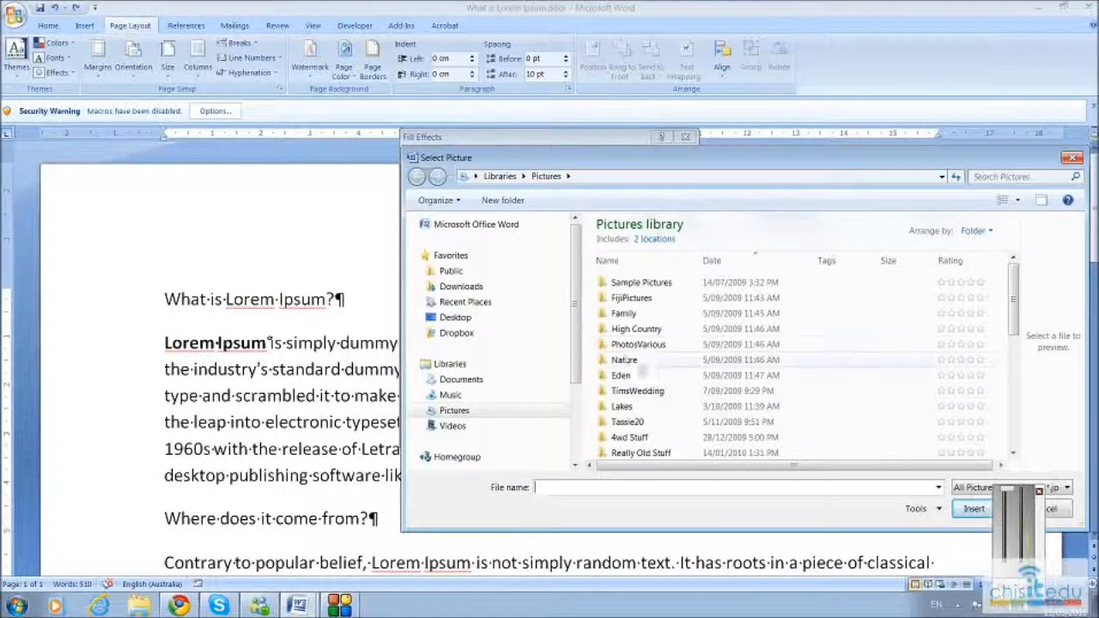
double_click(639, 360)
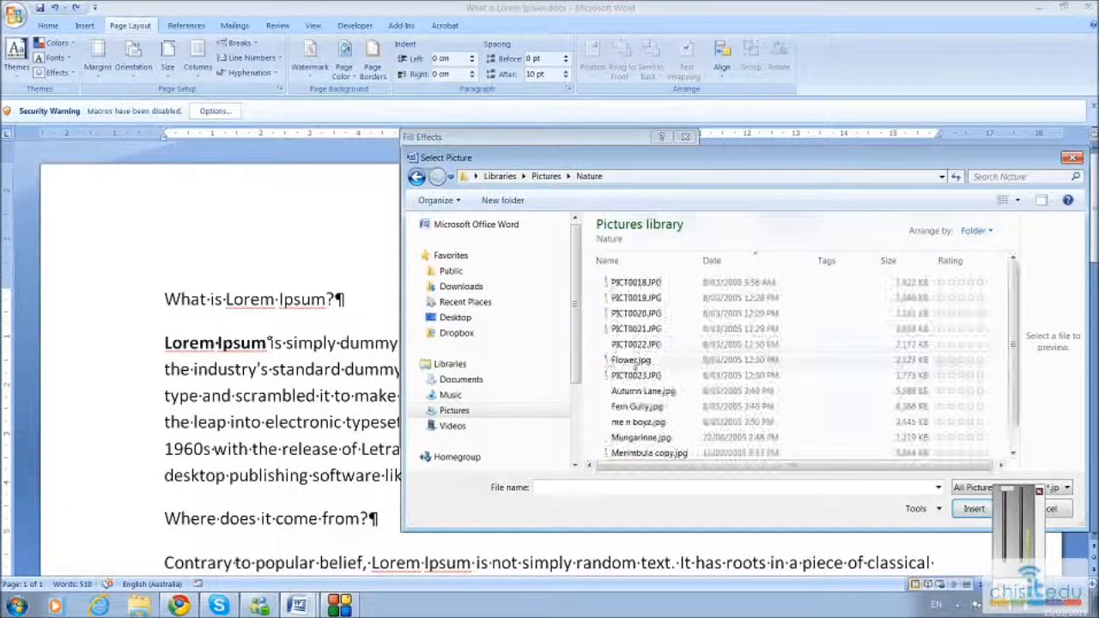
double_click(635, 298)
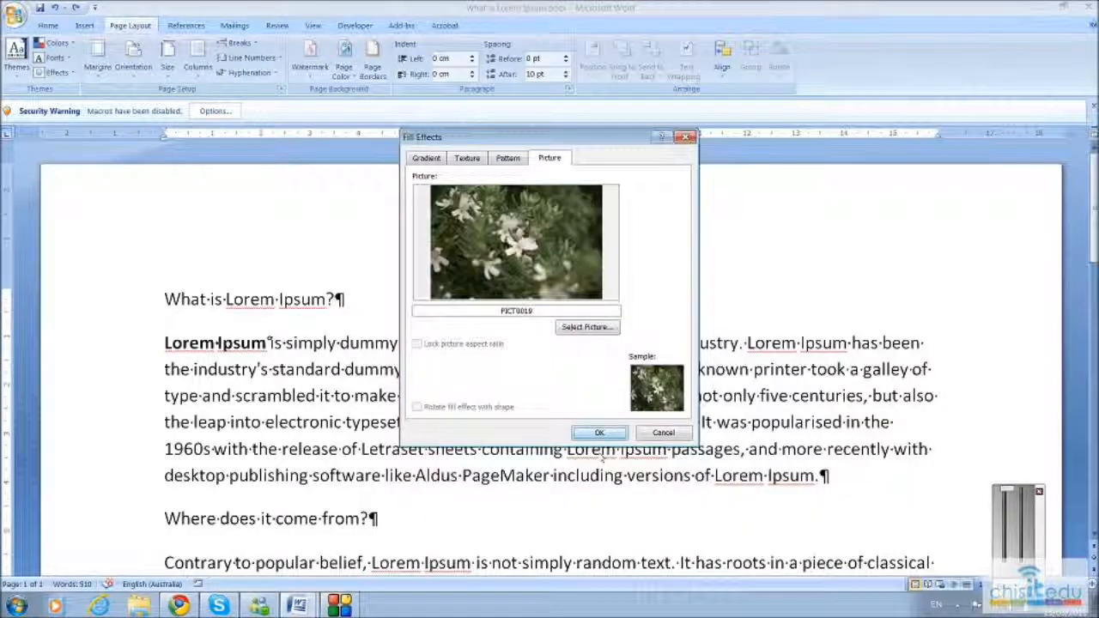
left_click(599, 432)
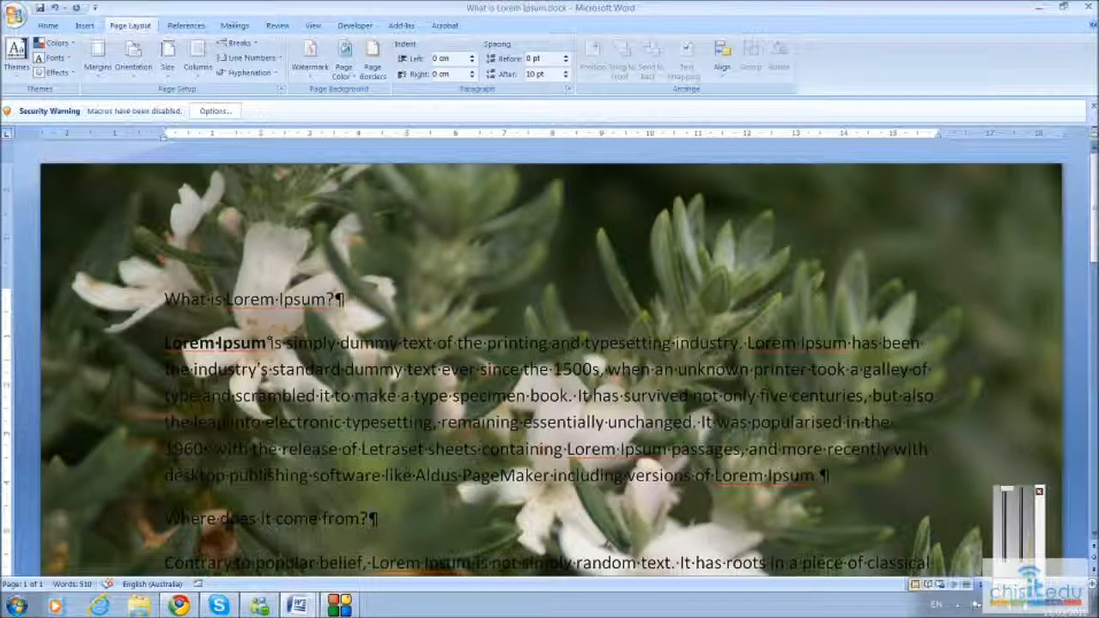
Review the page with its picture background and undo the background fill.
scroll(369, 527, "down", 10)
scroll(369, 526, "up", 10)
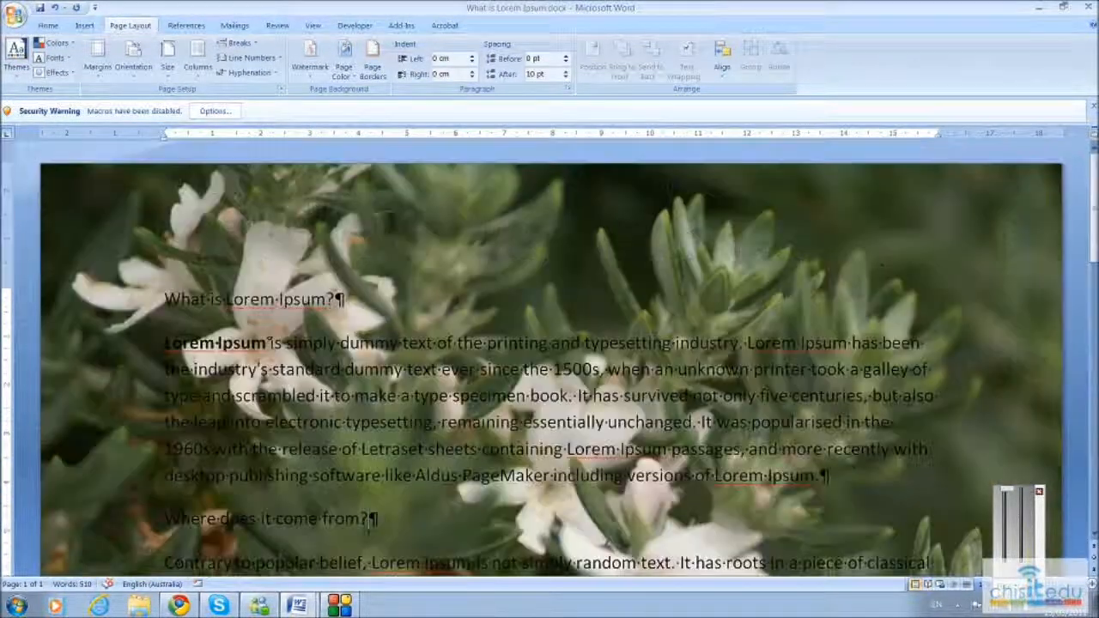
left_click(54, 8)
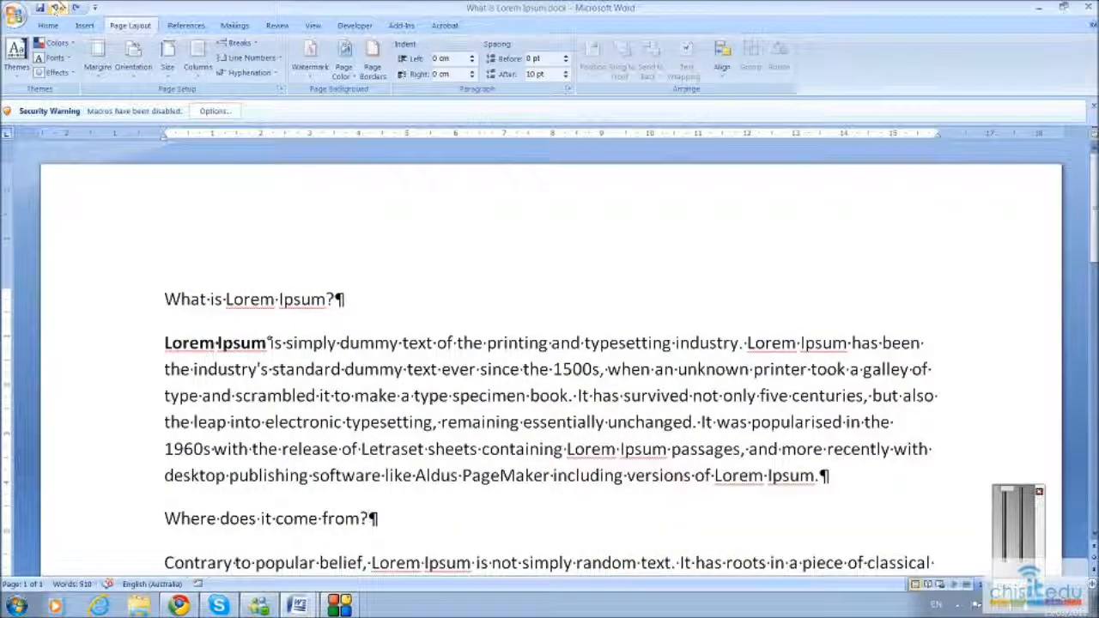
Add a custom picture watermark using PICT0020.JPG from the Nature folder, with Auto scale and Washout, and review it down the page.
left_click(311, 74)
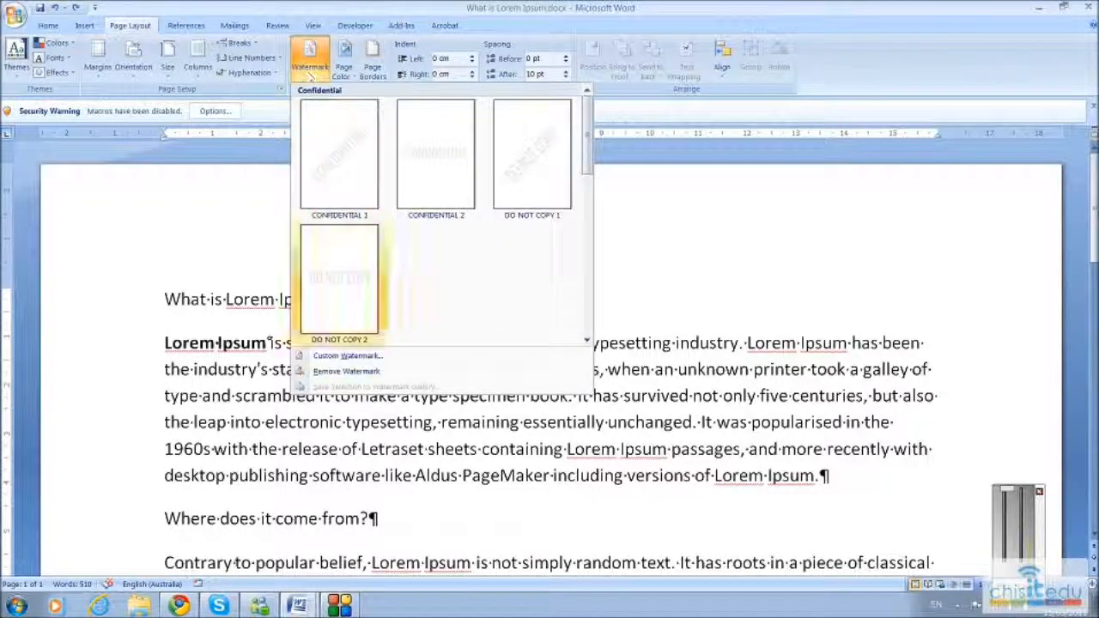
left_click(346, 356)
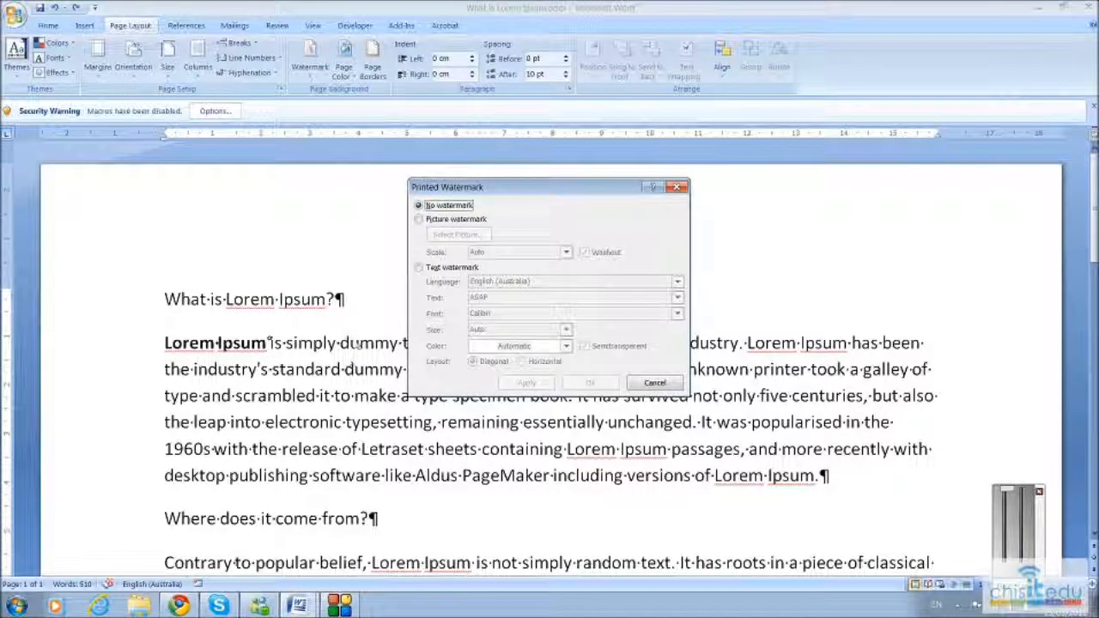
left_click(457, 219)
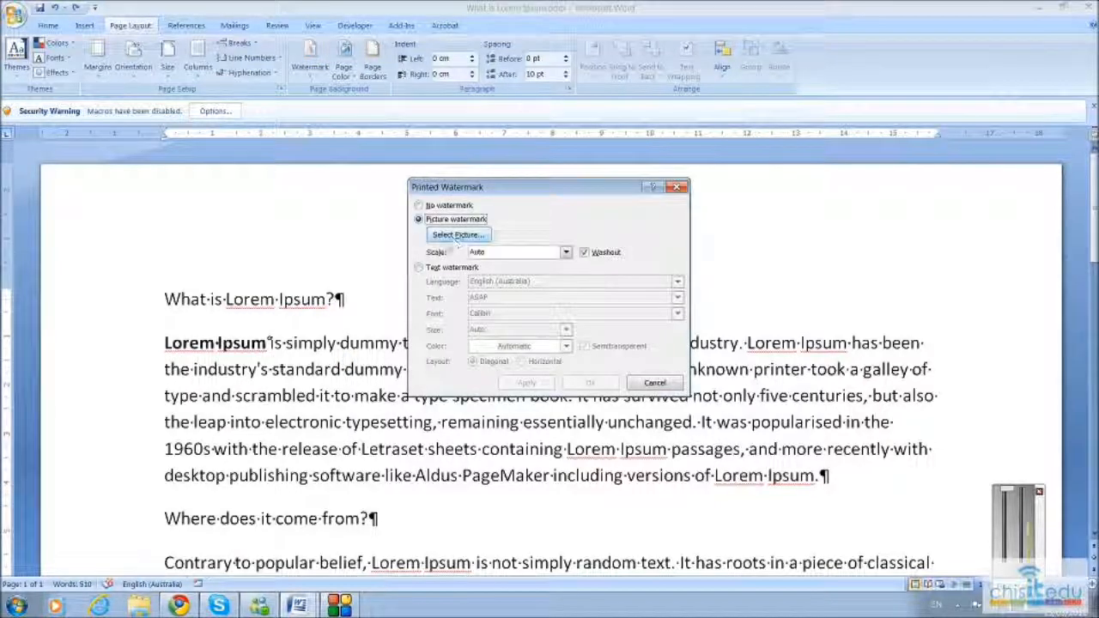
left_click(459, 235)
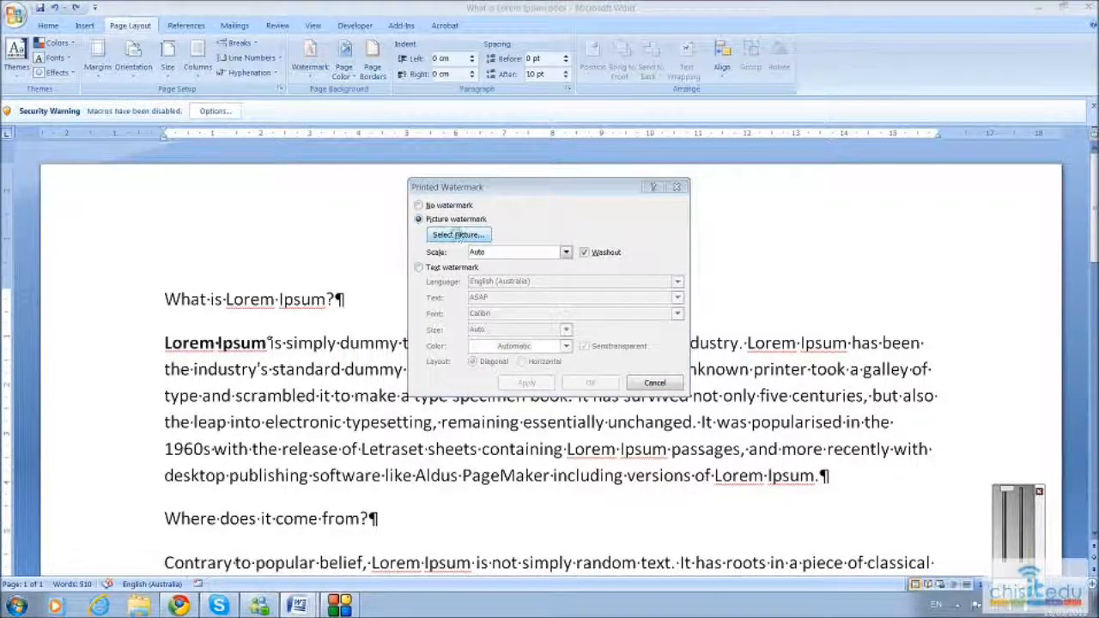
left_click(645, 363)
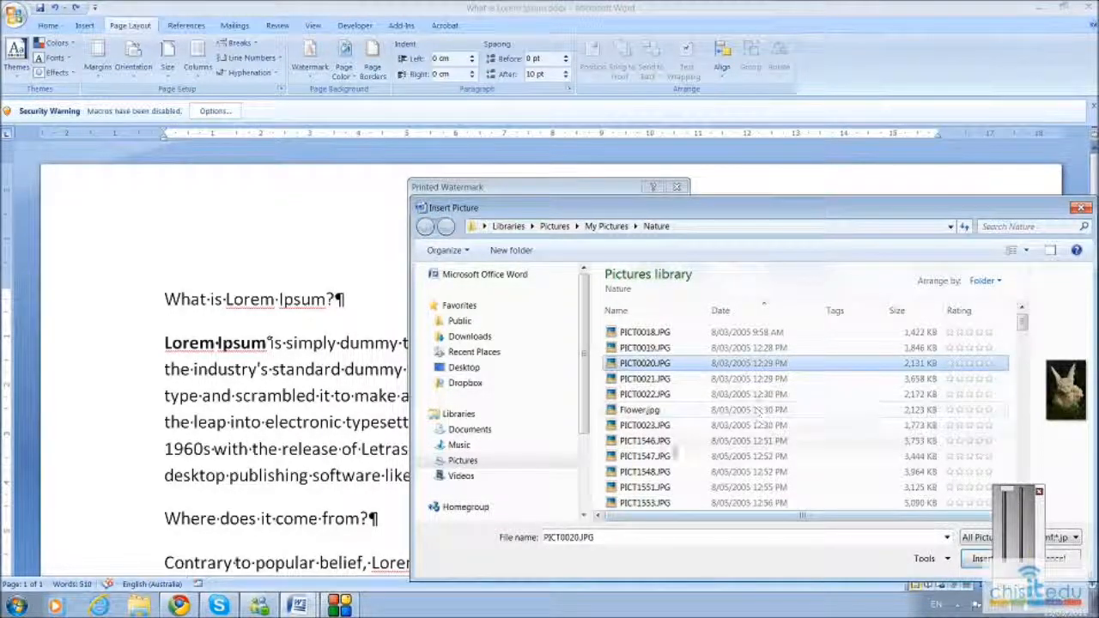
left_click(978, 558)
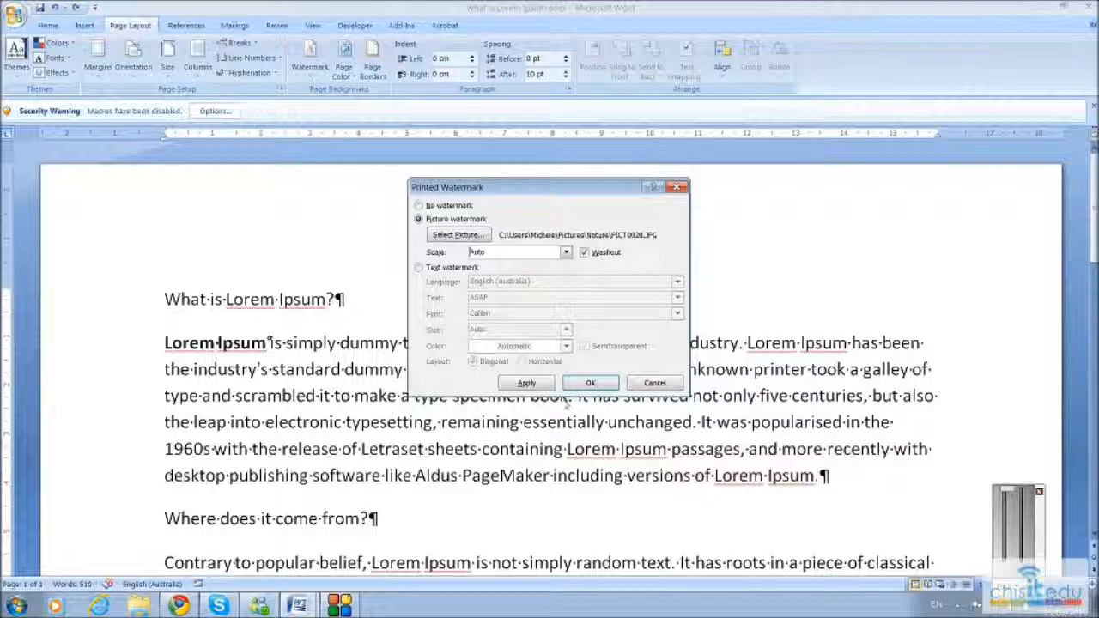
left_click(590, 384)
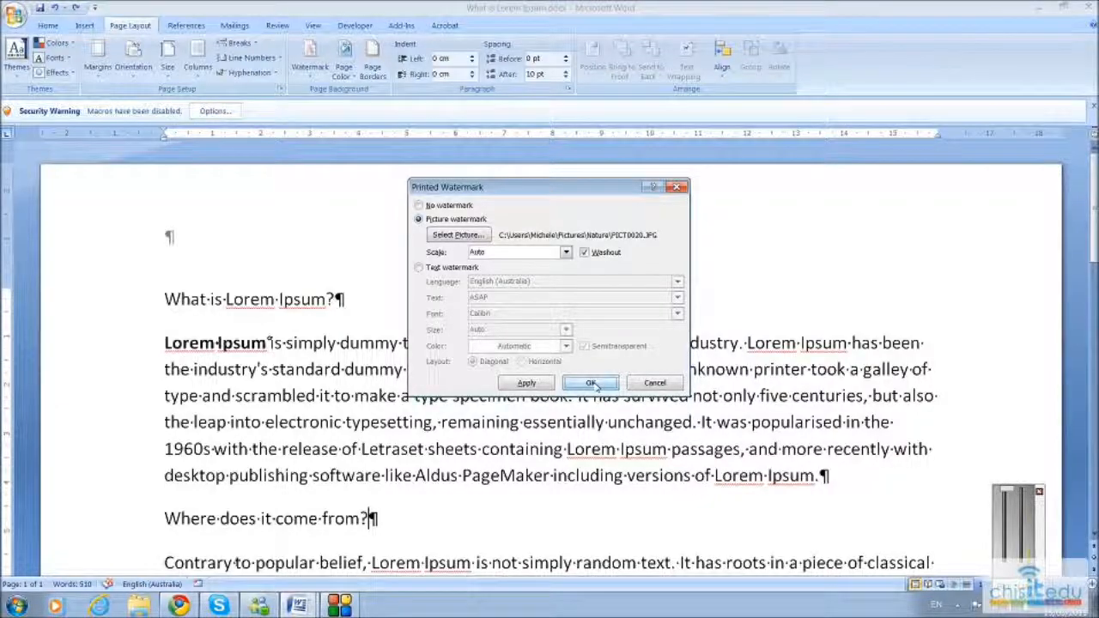
scroll(949, 424, "down", 4)
scroll(950, 424, "down", 10)
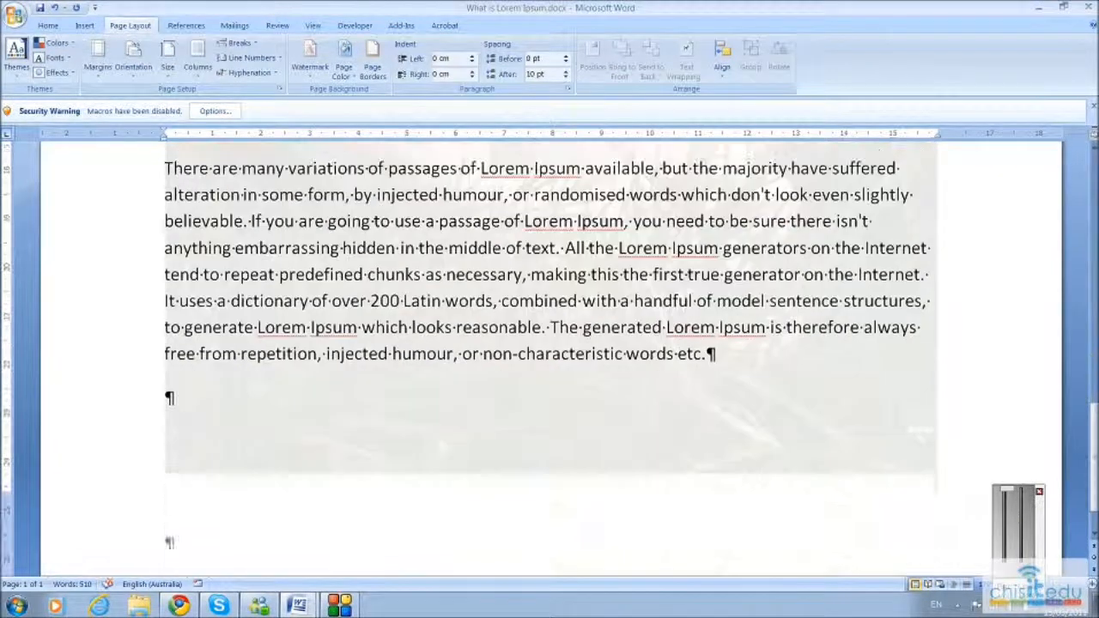
scroll(949, 424, "up", 12)
scroll(549, 360, "up", 2)
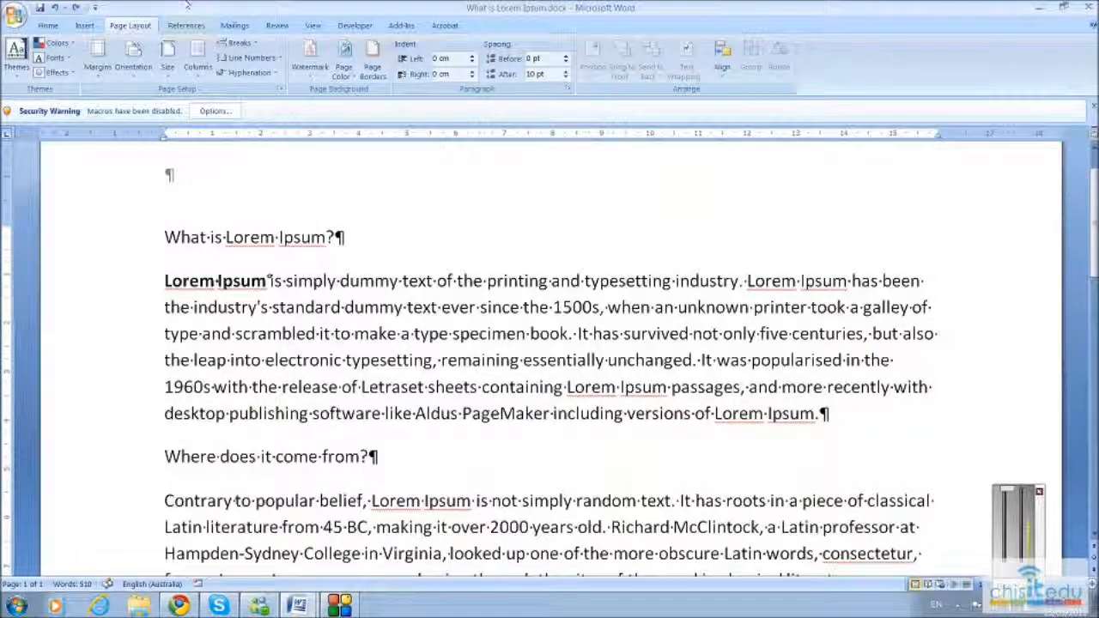
Apply an orange zigzag art border to the pages of the whole document, review it and undo the border.
left_click(375, 72)
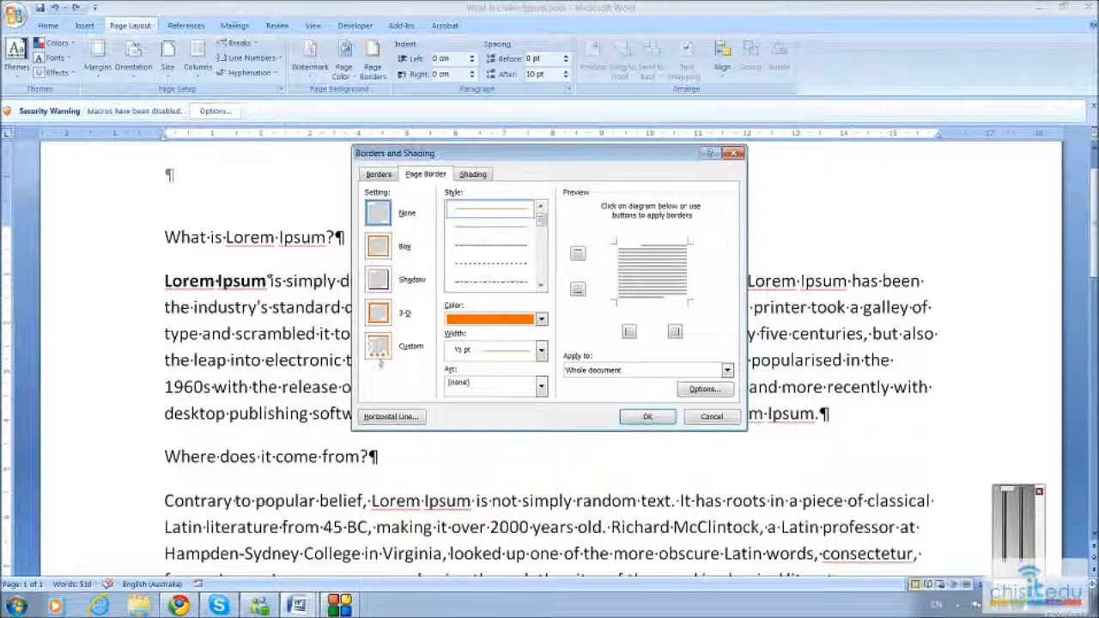
left_click(377, 312)
left_click(378, 280)
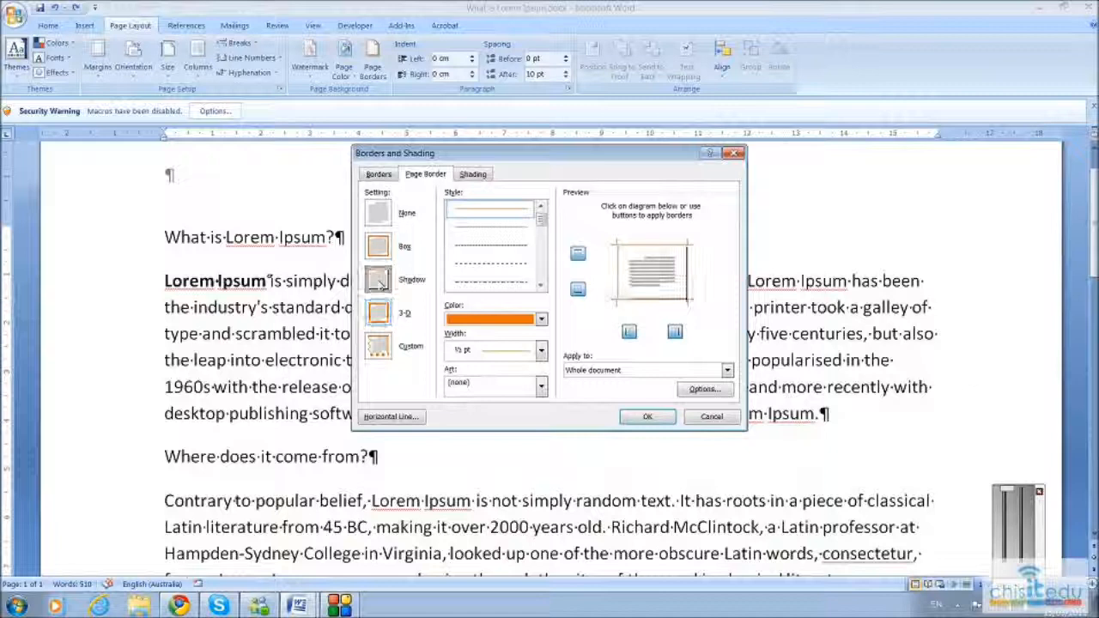
left_click(542, 350)
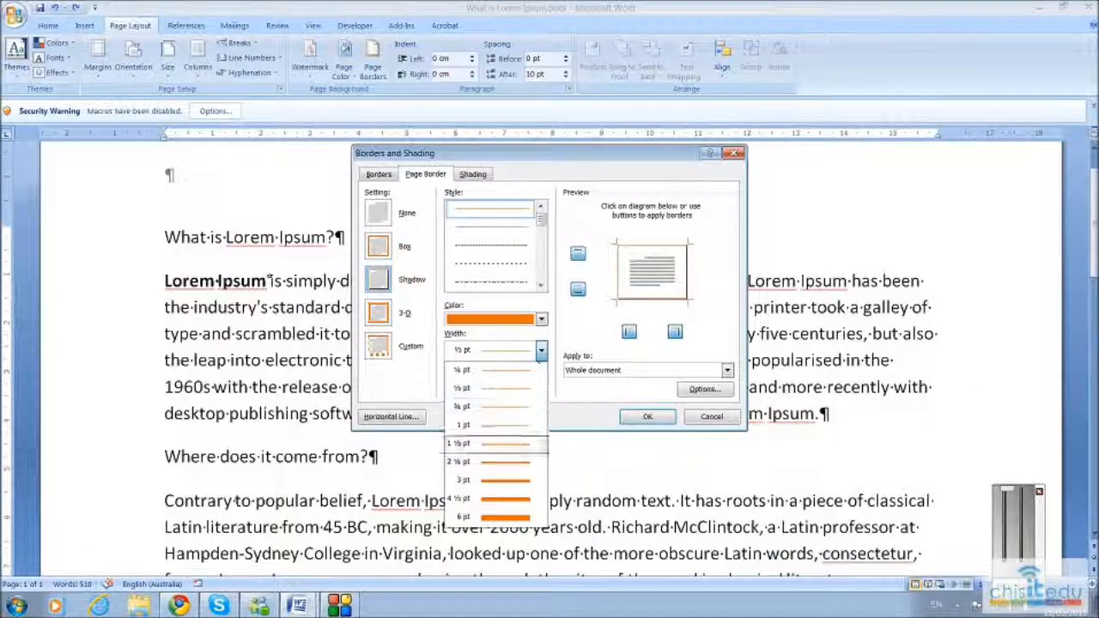
left_click(535, 395)
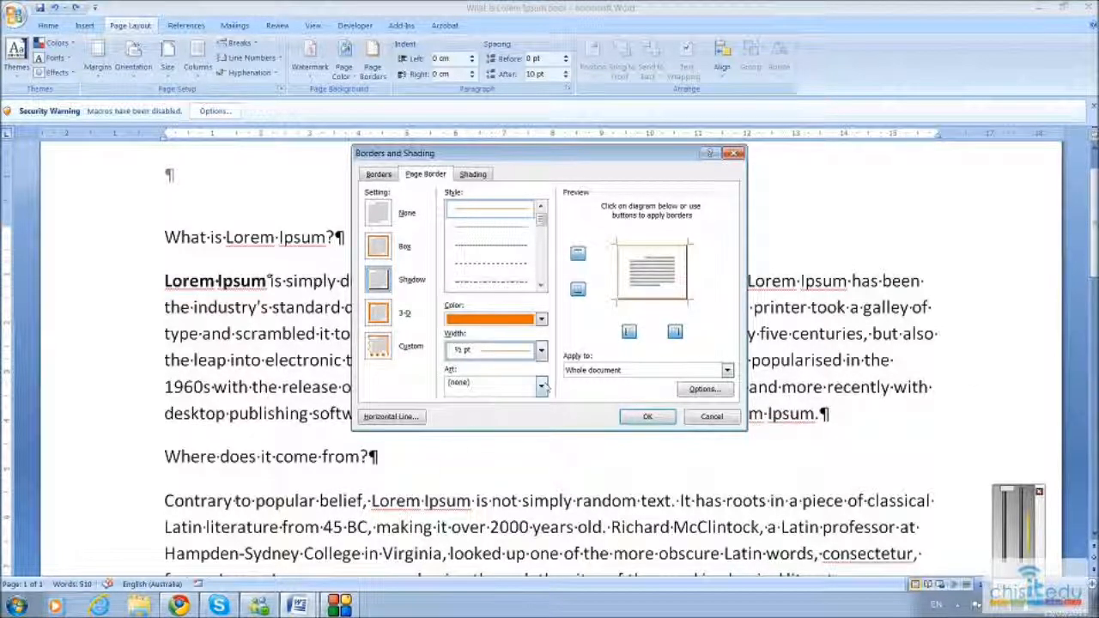
left_click(542, 388)
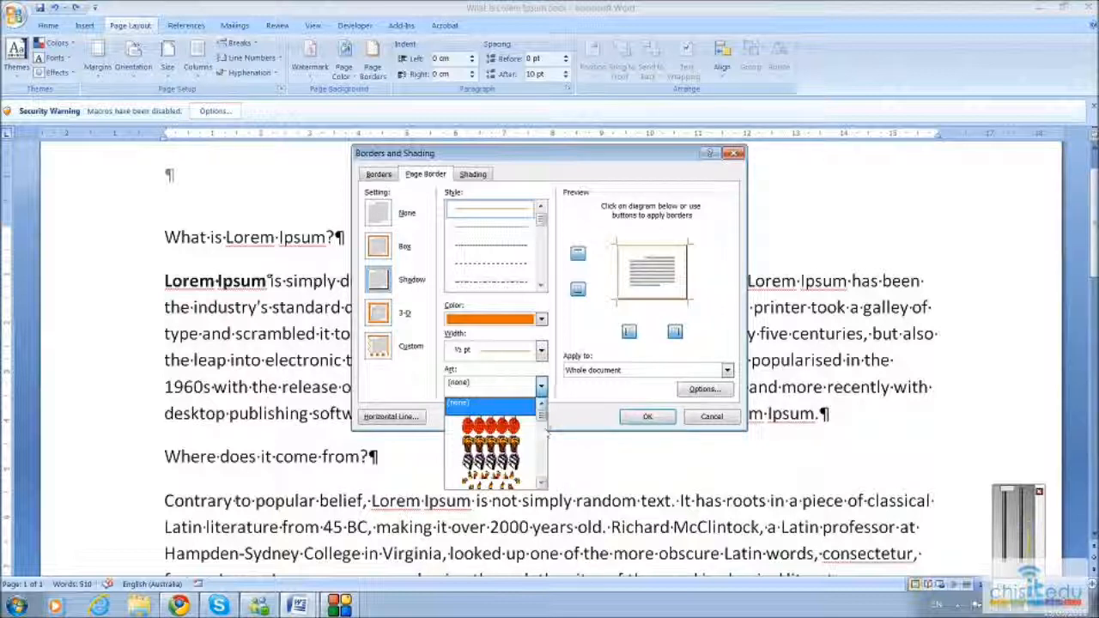
left_click_drag(541, 415, 550, 465)
left_click(489, 416)
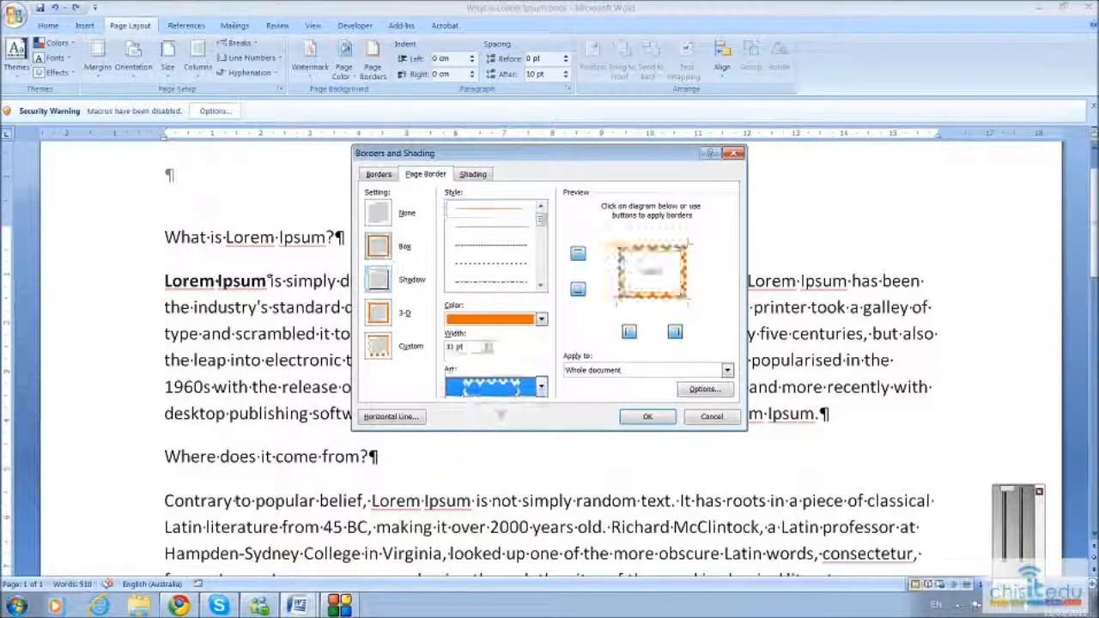
left_click(647, 416)
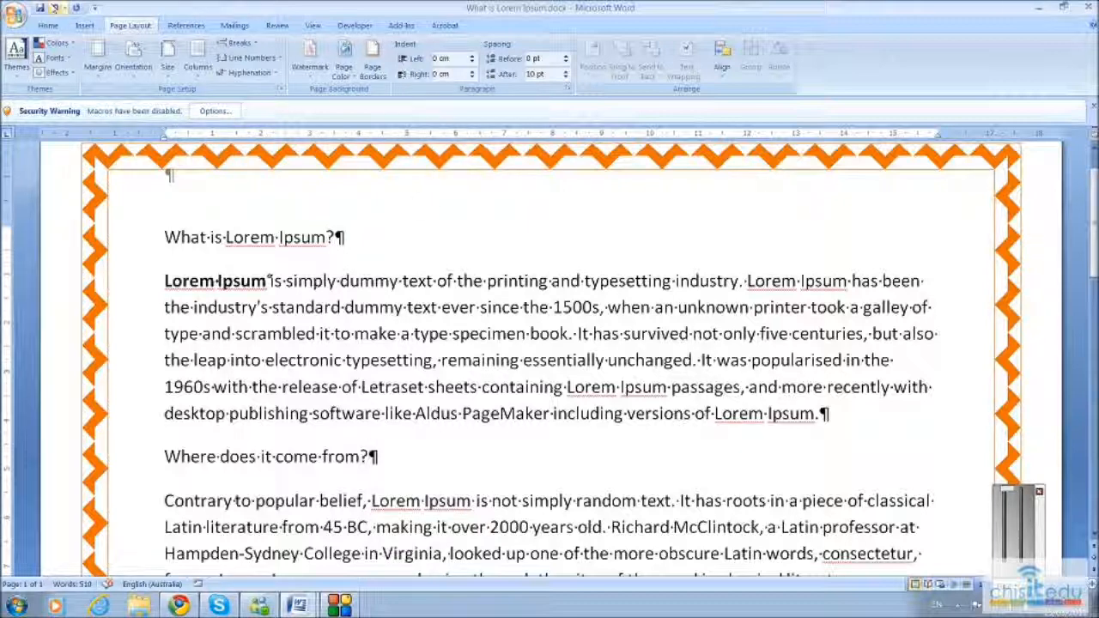
left_click(53, 8)
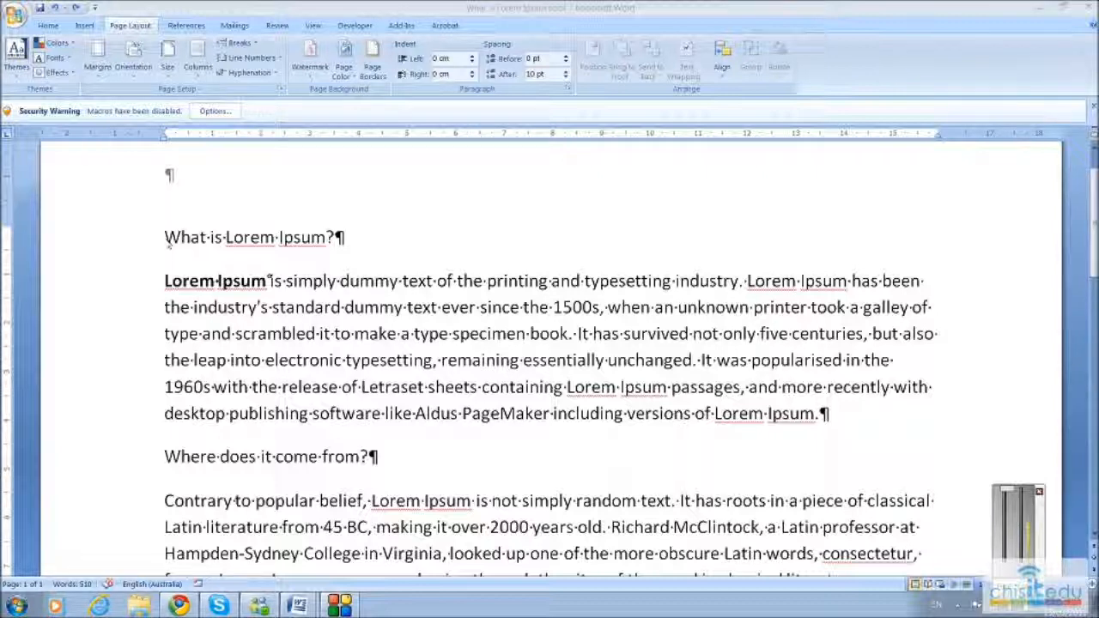
Add the title line "NEWSLETTER FOR THE CURRENT MONTH" above the "What is Lorem Ipsum?" heading.
left_click(370, 455)
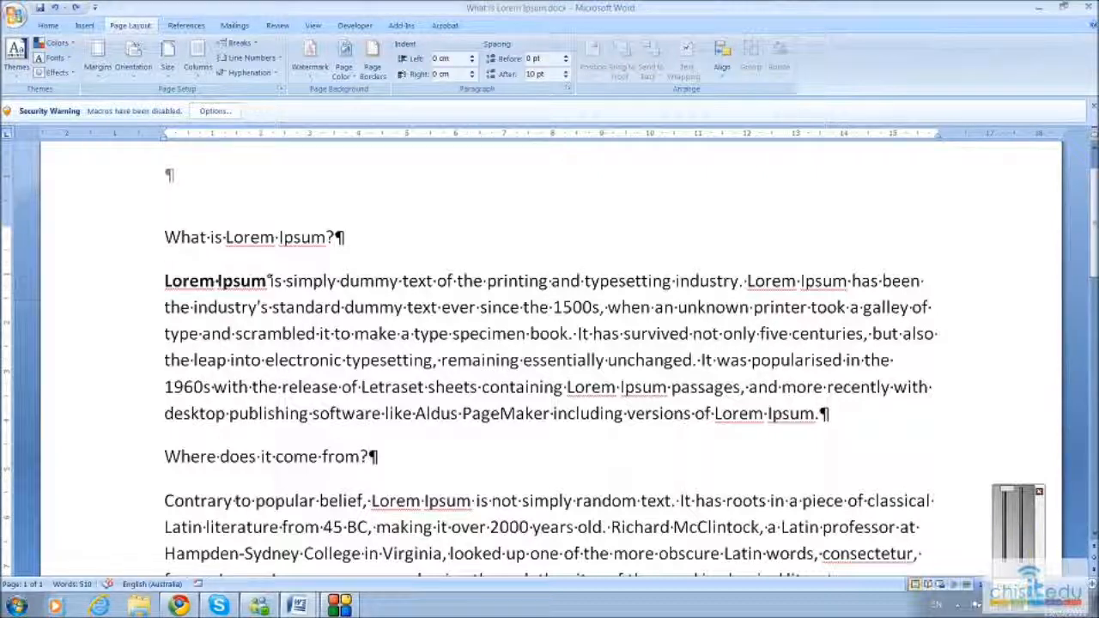
key("Return")
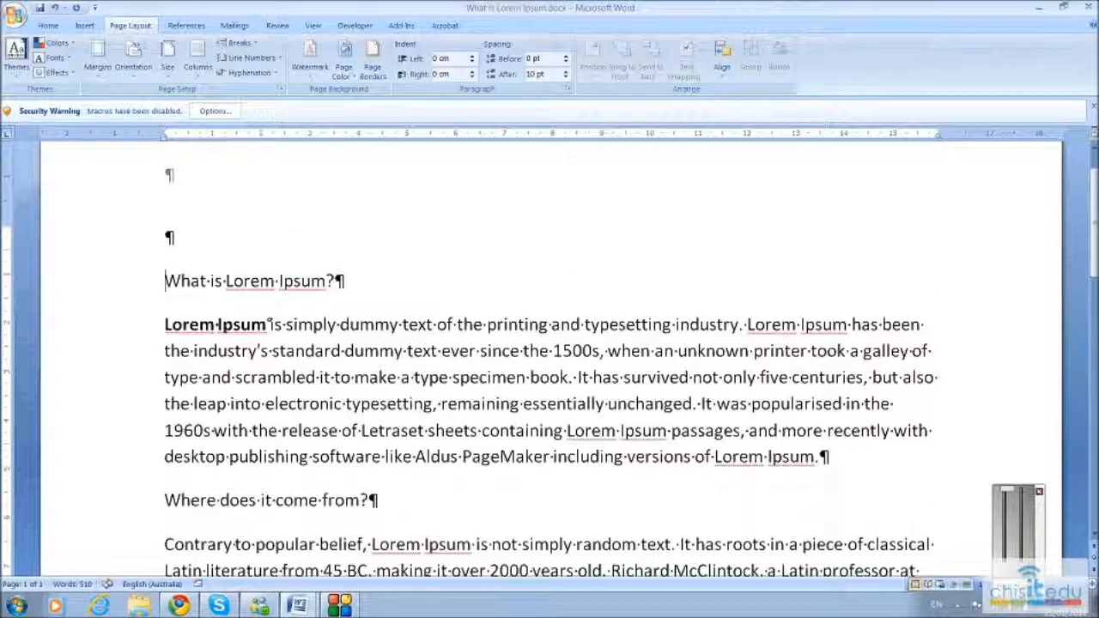
left_click(166, 237)
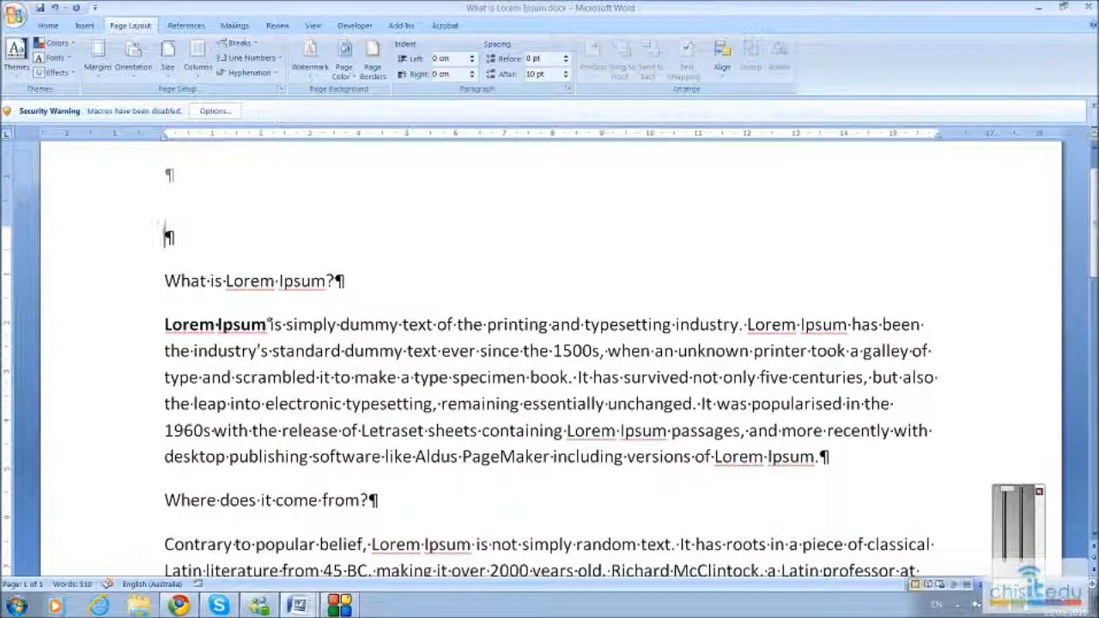
type("NEW")
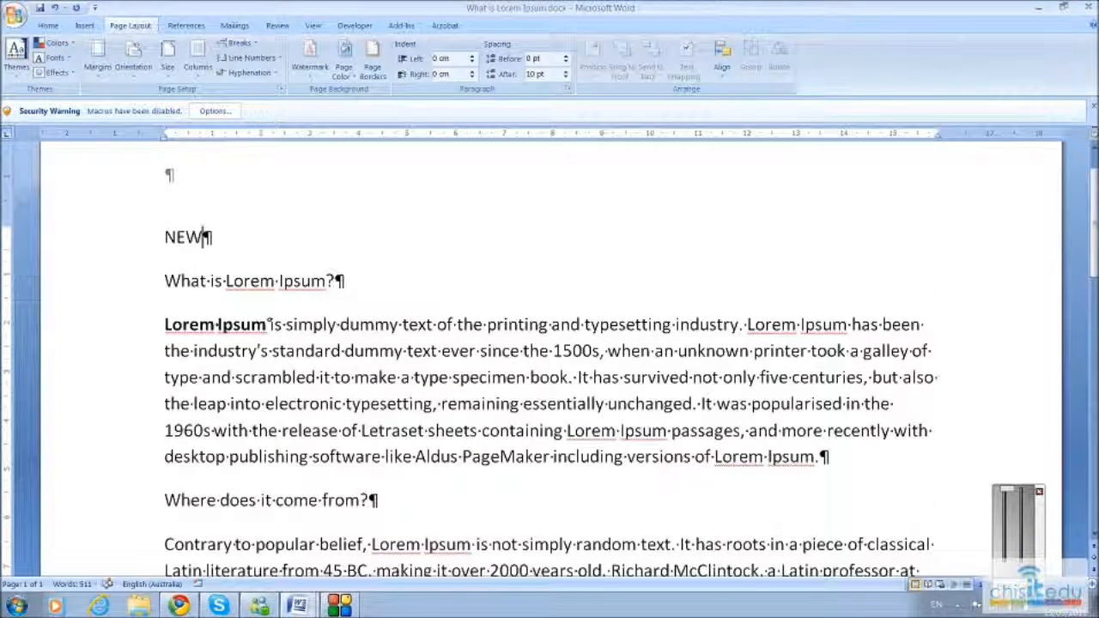
type("SLET")
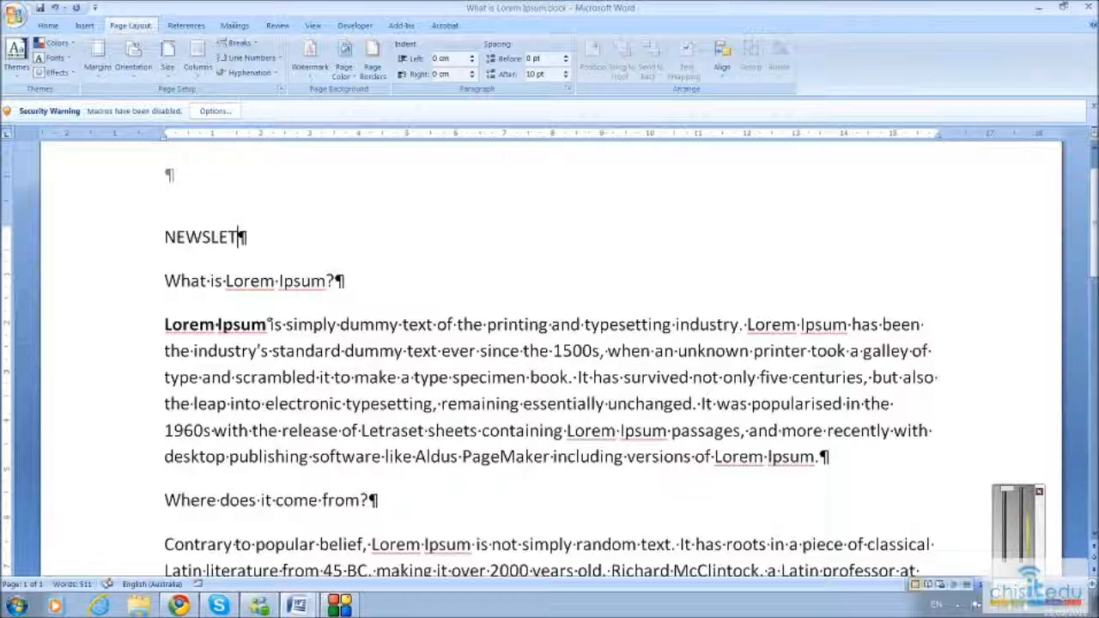
type("TER ")
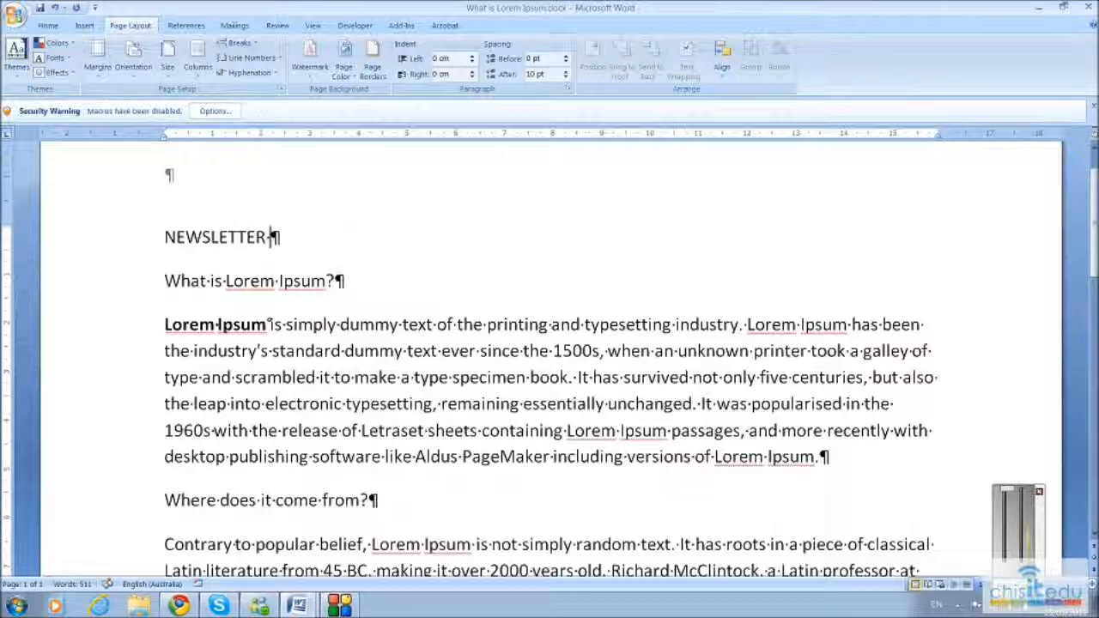
type("FOR THE C")
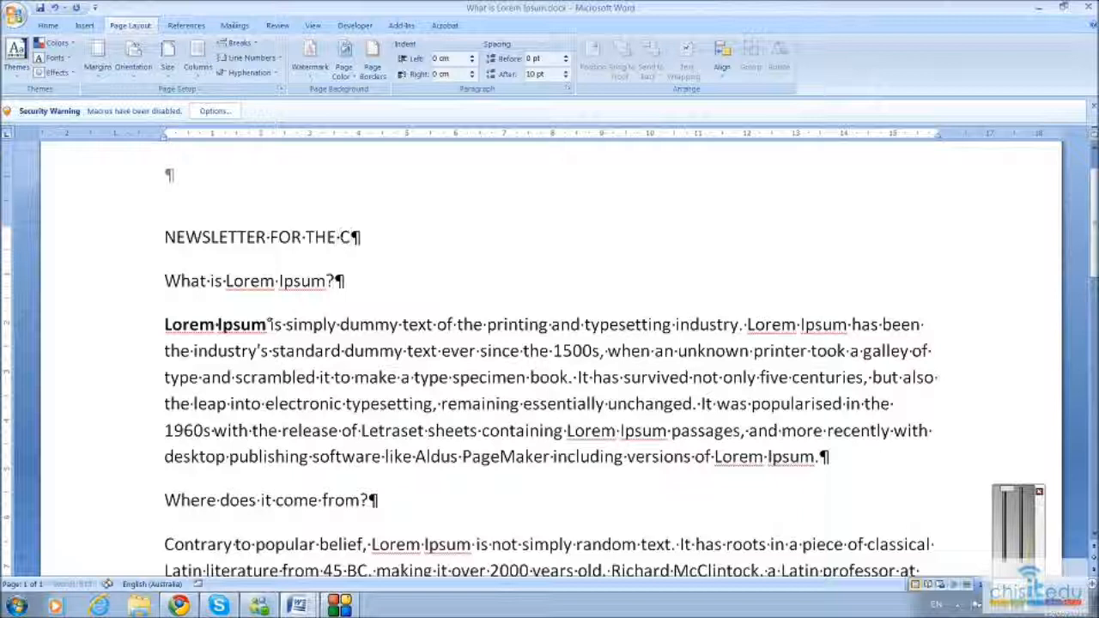
type("URRENT MONTH")
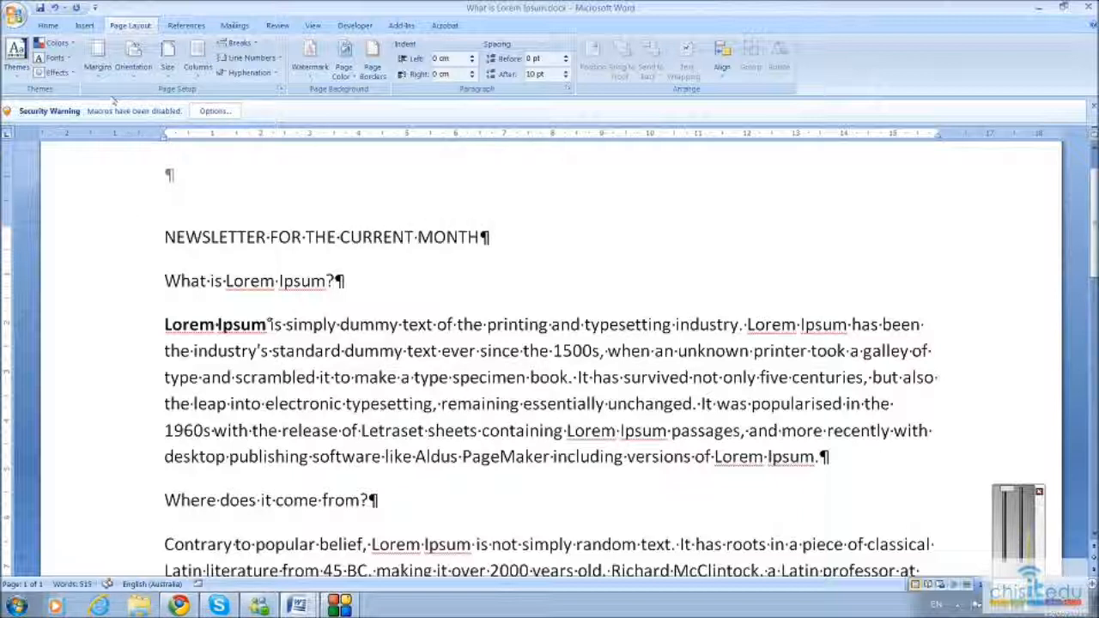
Centre the newsletter title line on the page.
left_click(48, 26)
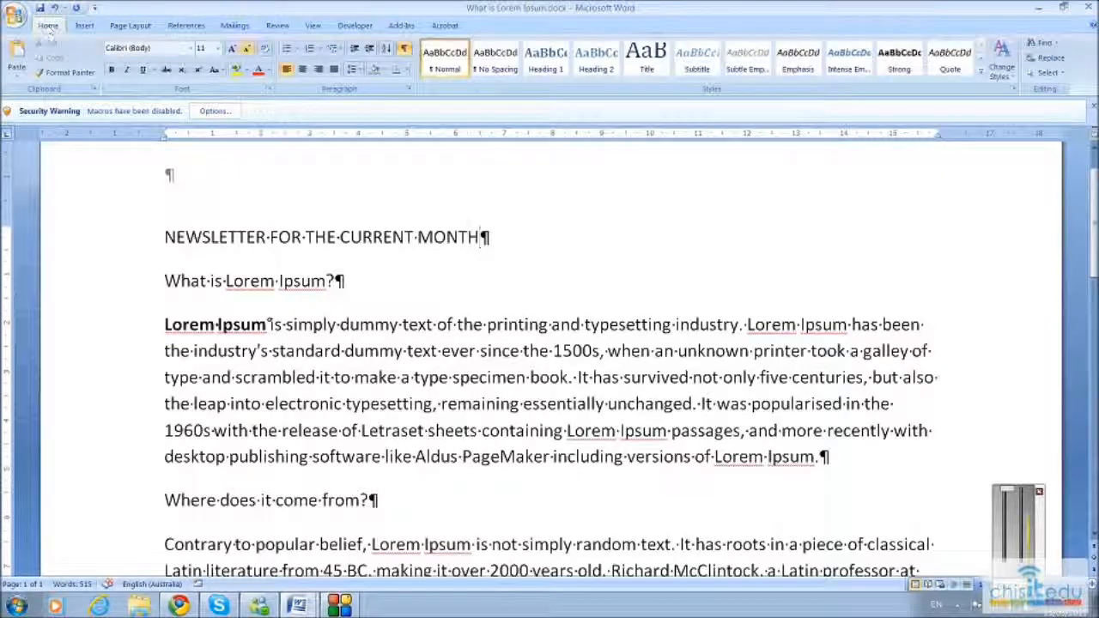
left_click(303, 70)
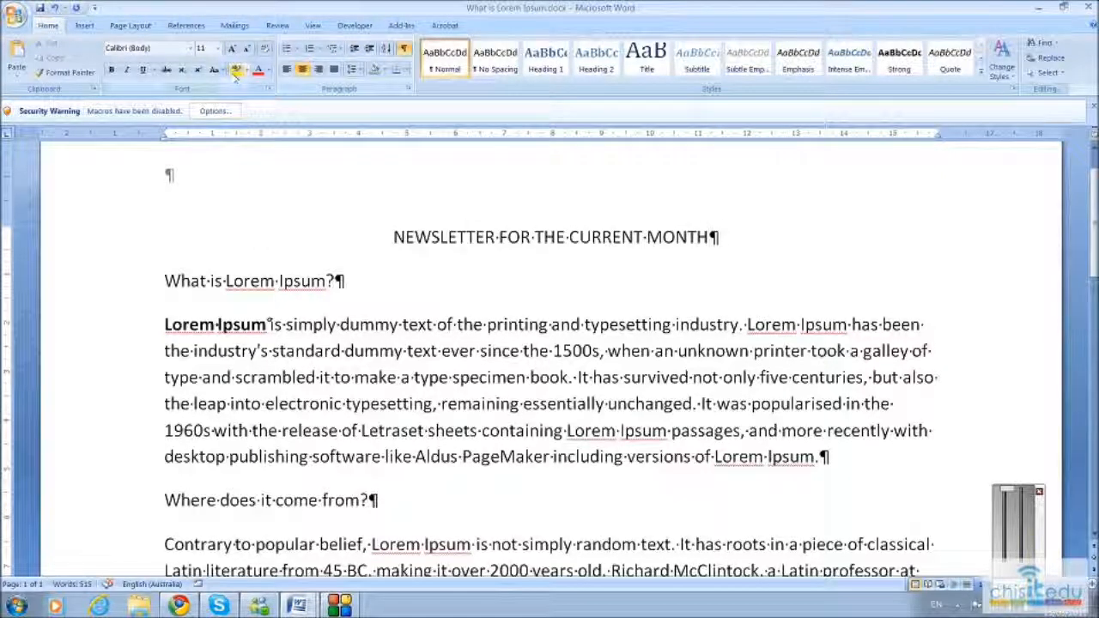
key("Tab")
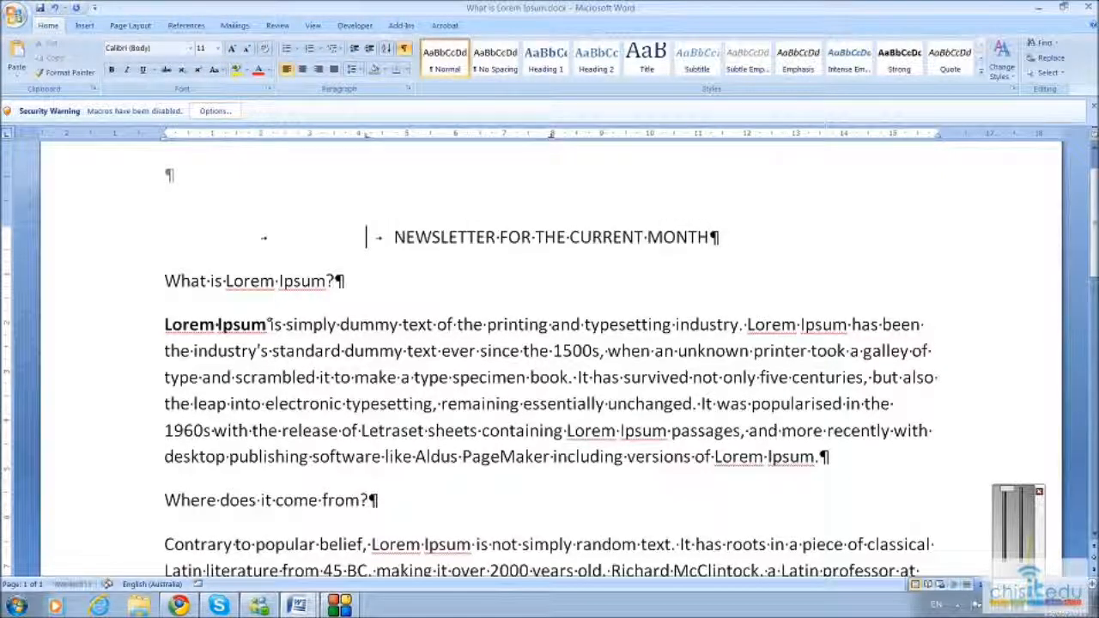
key("BackSpace")
Format the whole newsletter title in the All Over Again All Caps font at size 16.
key("ctrl+shift+Right")
key("ctrl+shift+Right")
key("ctrl+shift+Right")
key("ctrl+shift+Right")
key("ctrl+shift+Right")
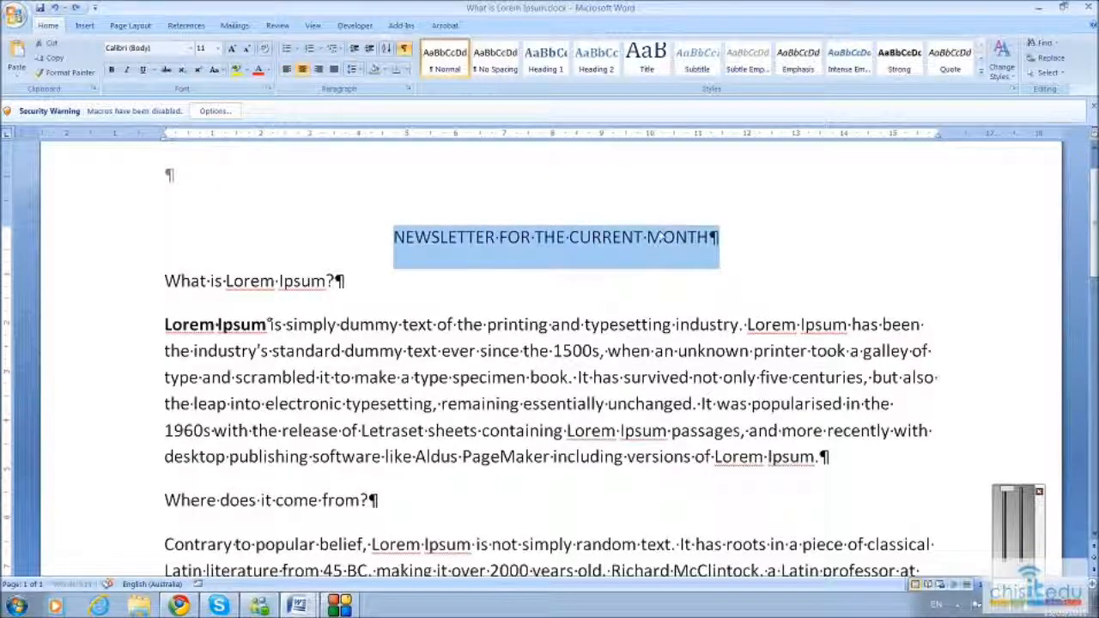
left_click(189, 49)
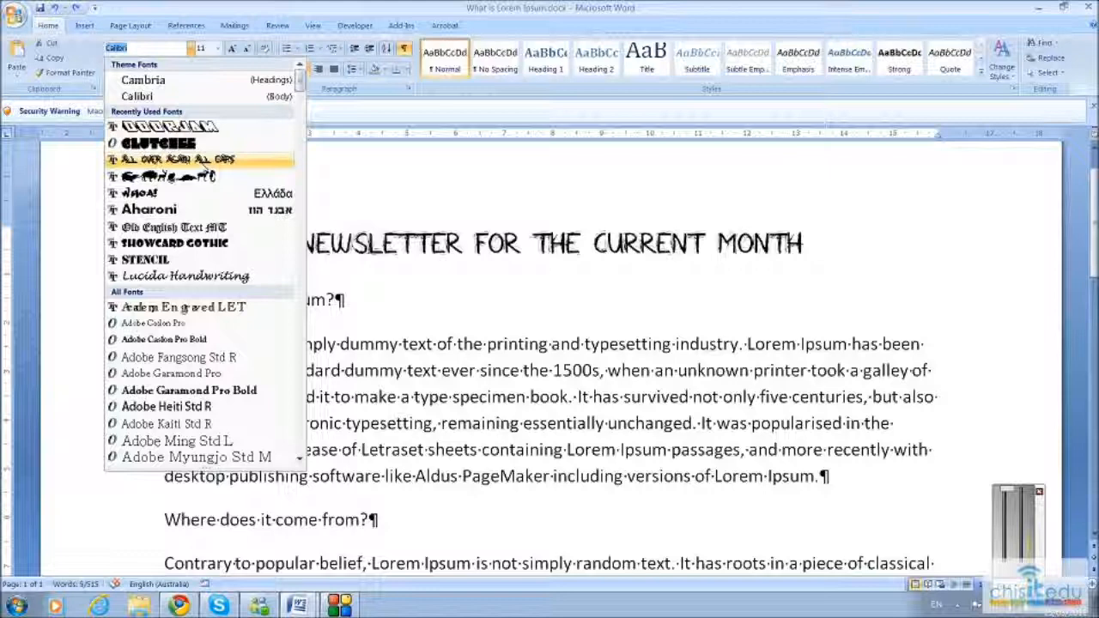
left_click(172, 159)
left_click(217, 48)
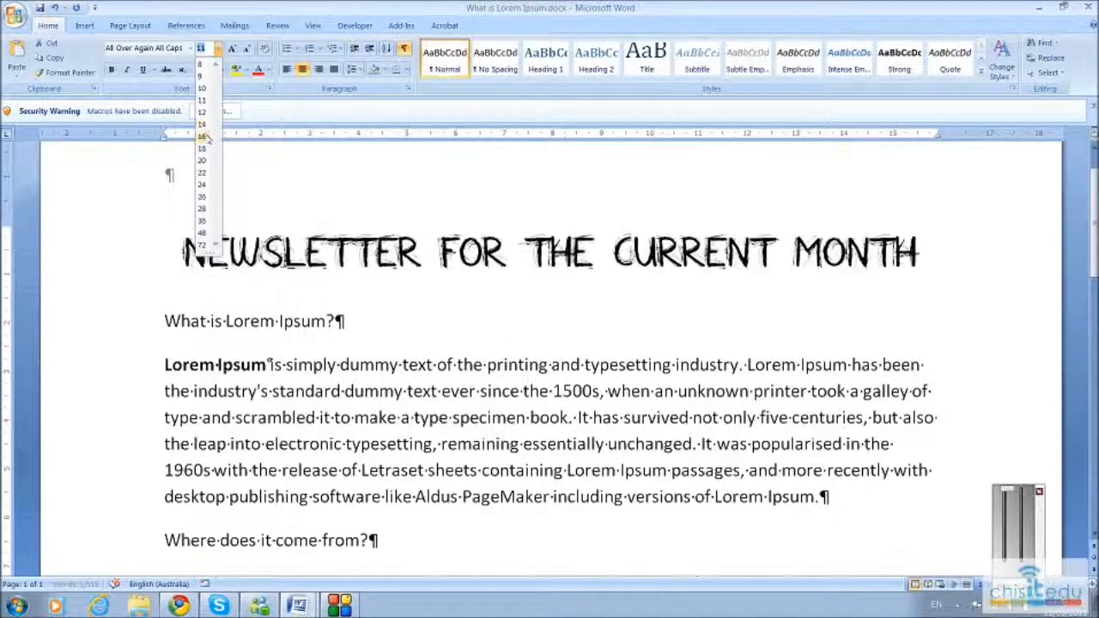
left_click(202, 136)
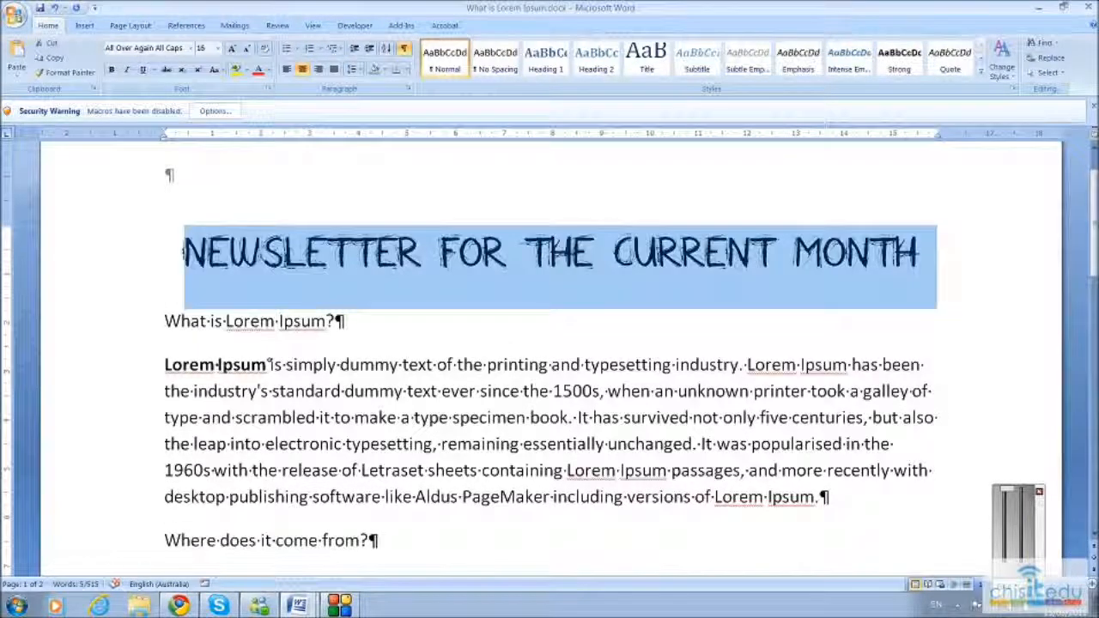
left_click(400, 306)
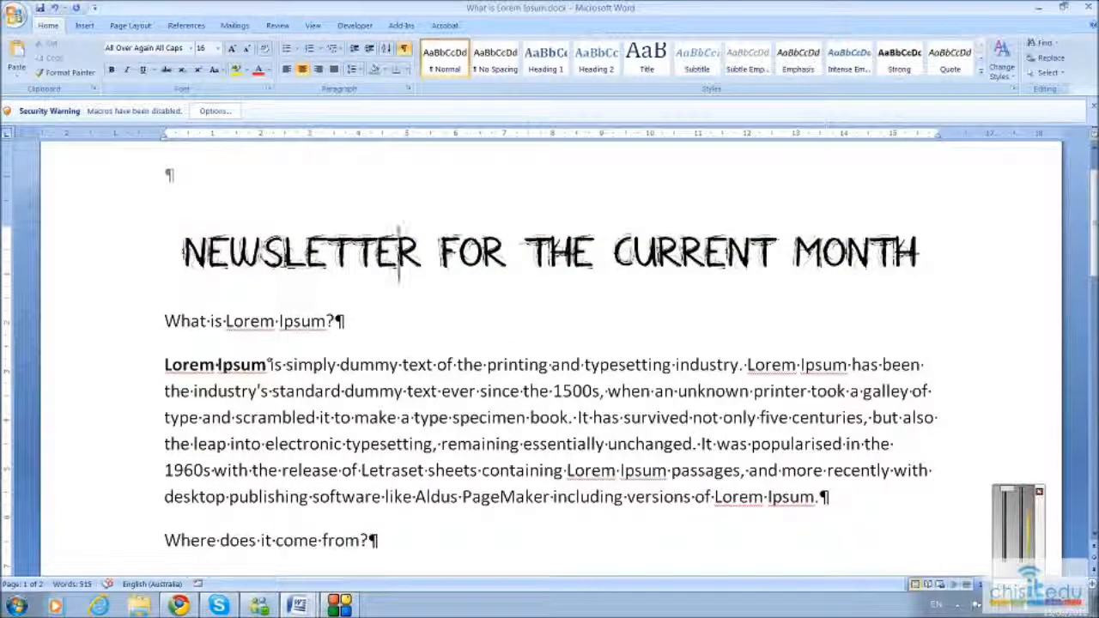
Insert a continuous section break before the "What is Lorem Ipsum?" heading and check for it by toggling the formatting marks.
left_click(166, 321)
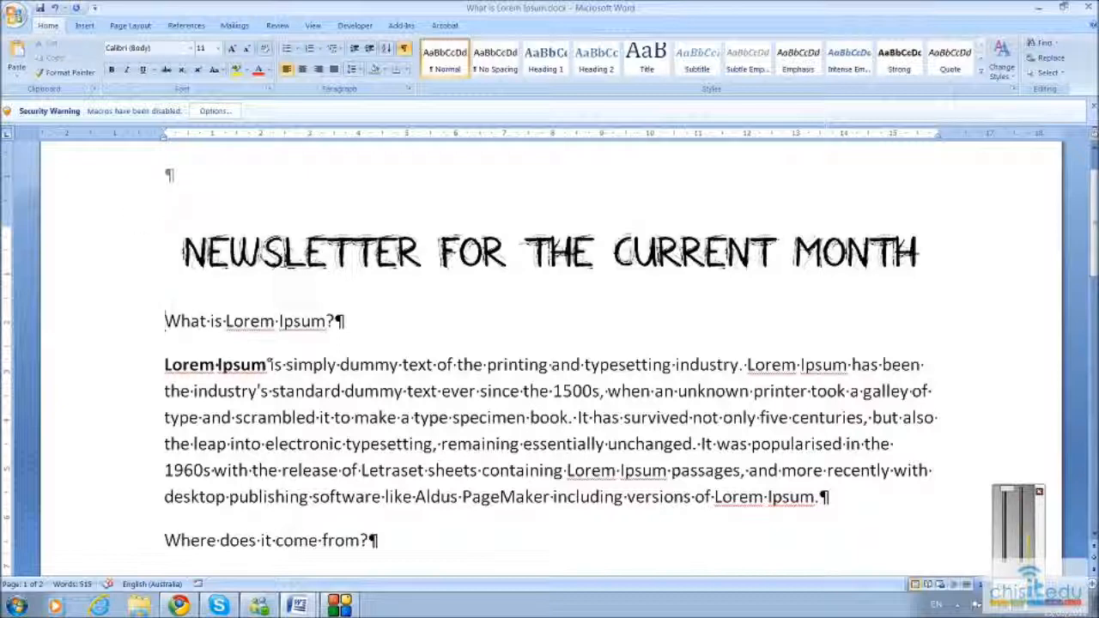
left_click(137, 27)
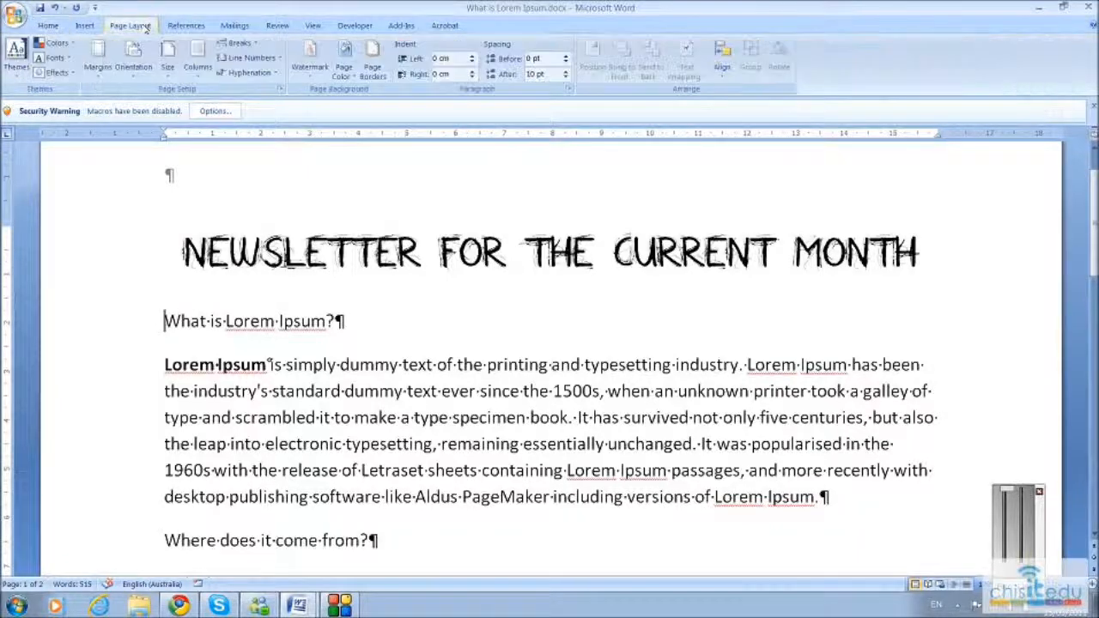
left_click(249, 43)
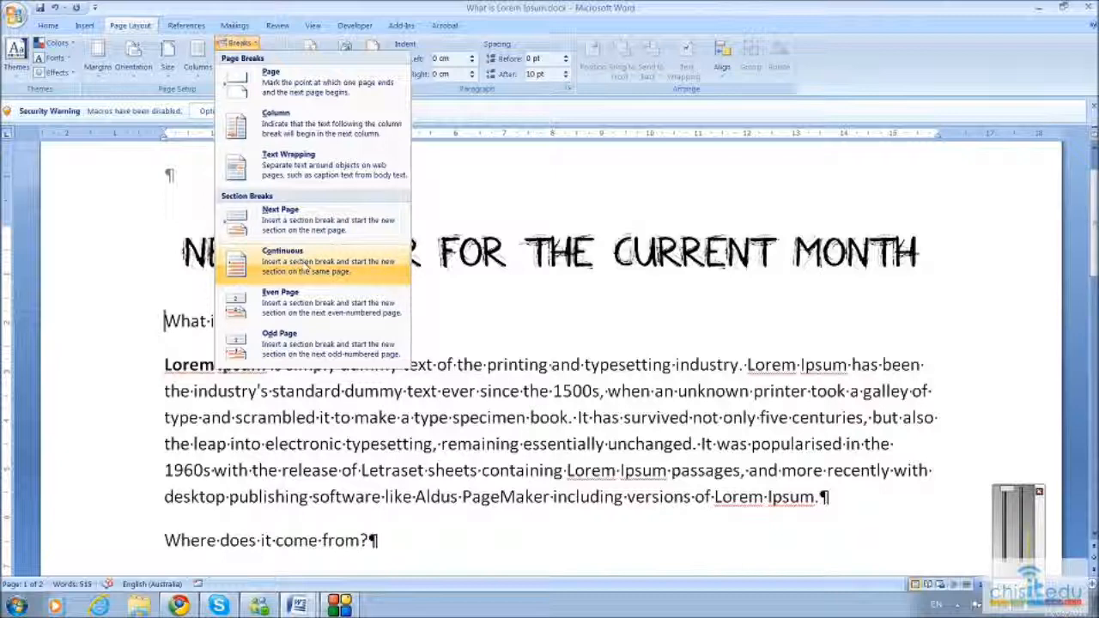
left_click(323, 271)
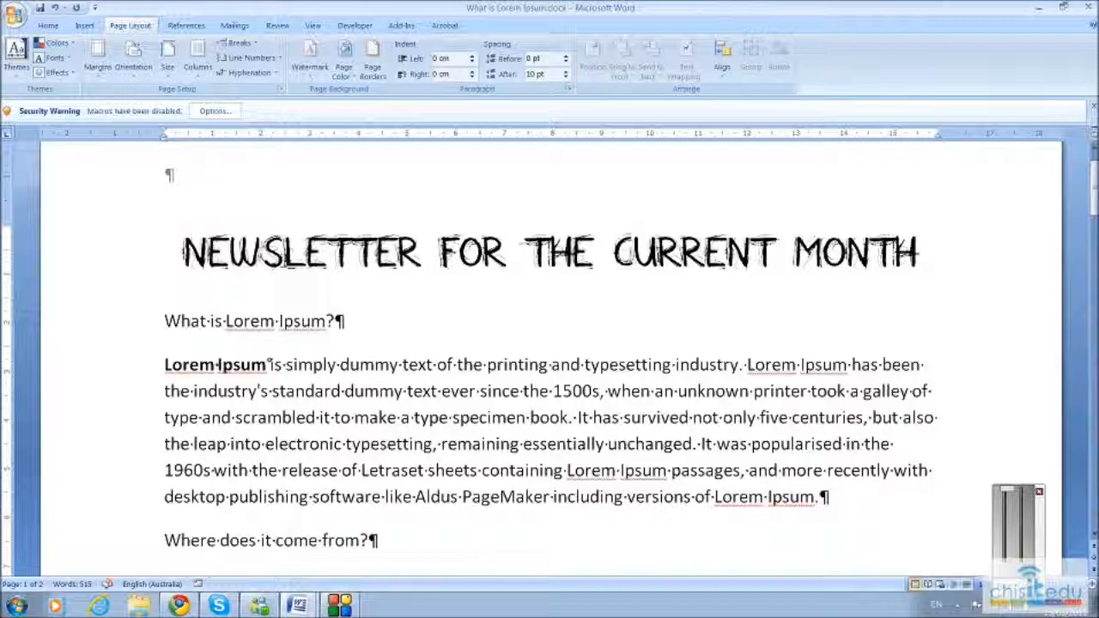
left_click(48, 26)
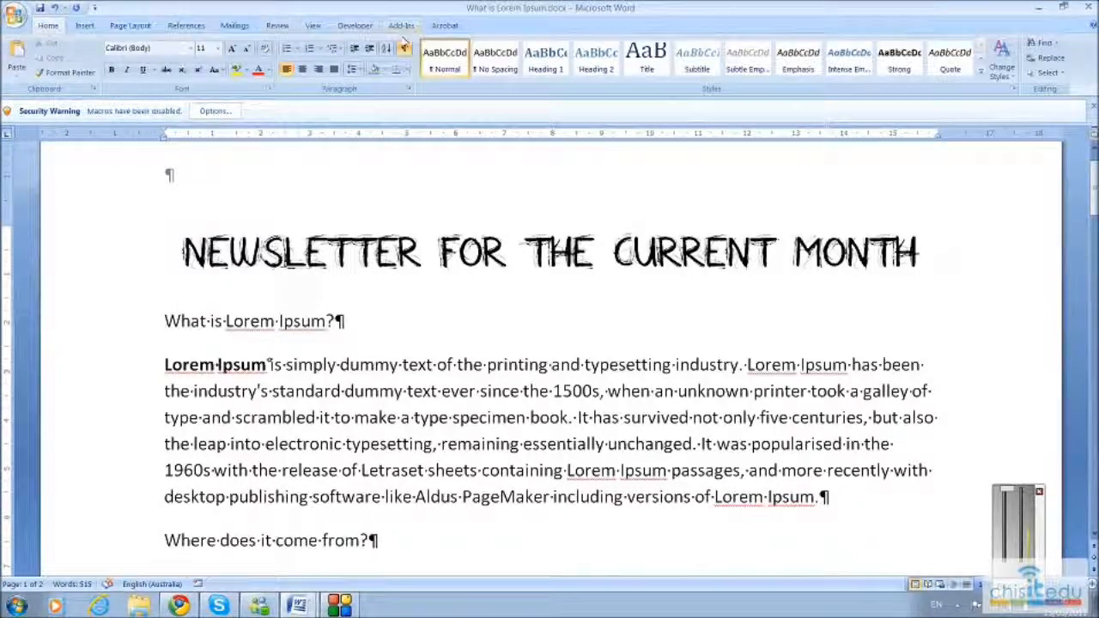
left_click(403, 49)
left_click(404, 49)
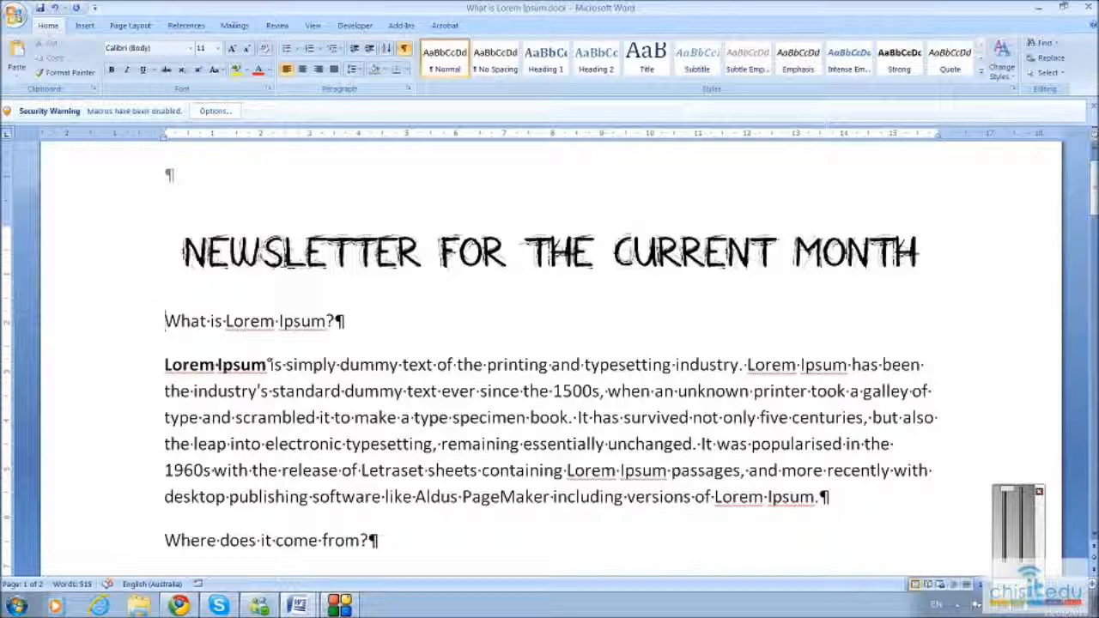
Insert another continuous section break before "What is Lorem Ipsum?" and lay out the text below it in two columns.
left_click(130, 26)
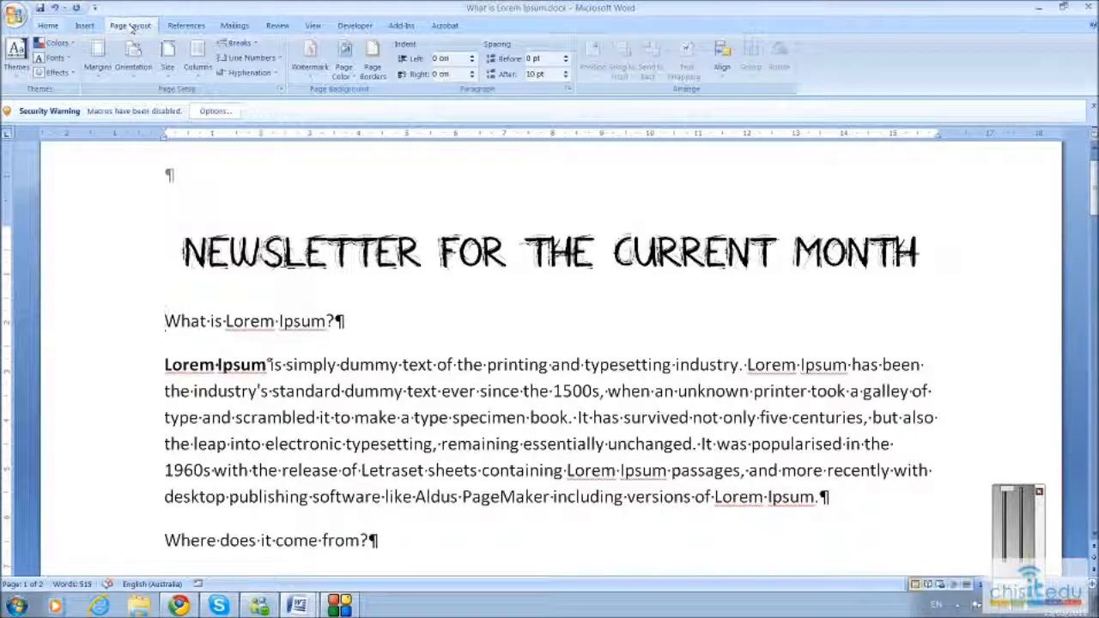
left_click(241, 43)
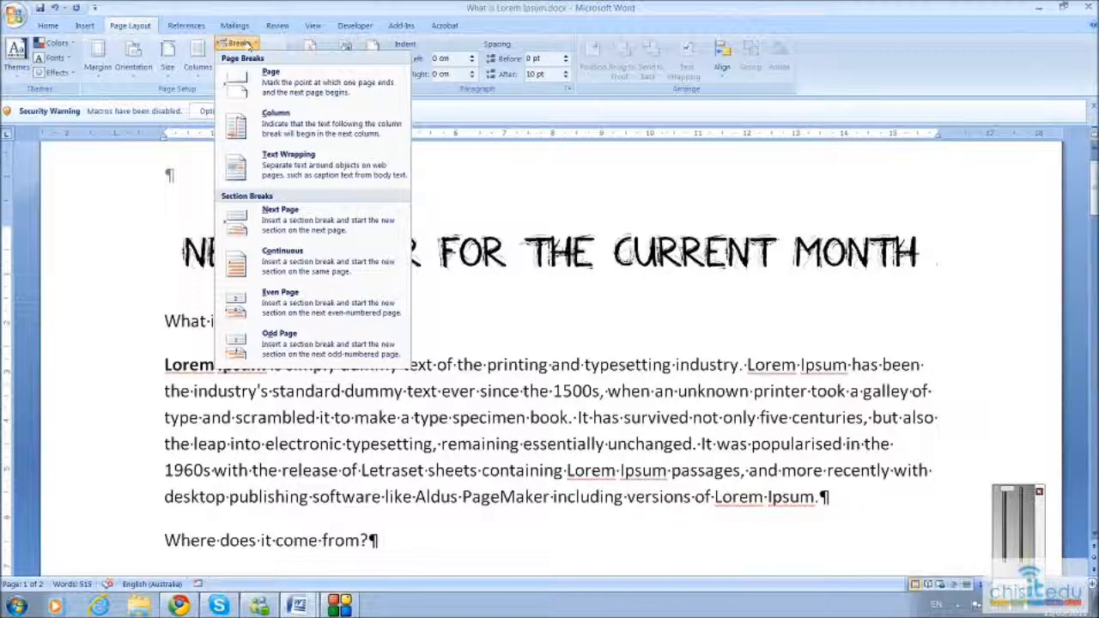
left_click(269, 258)
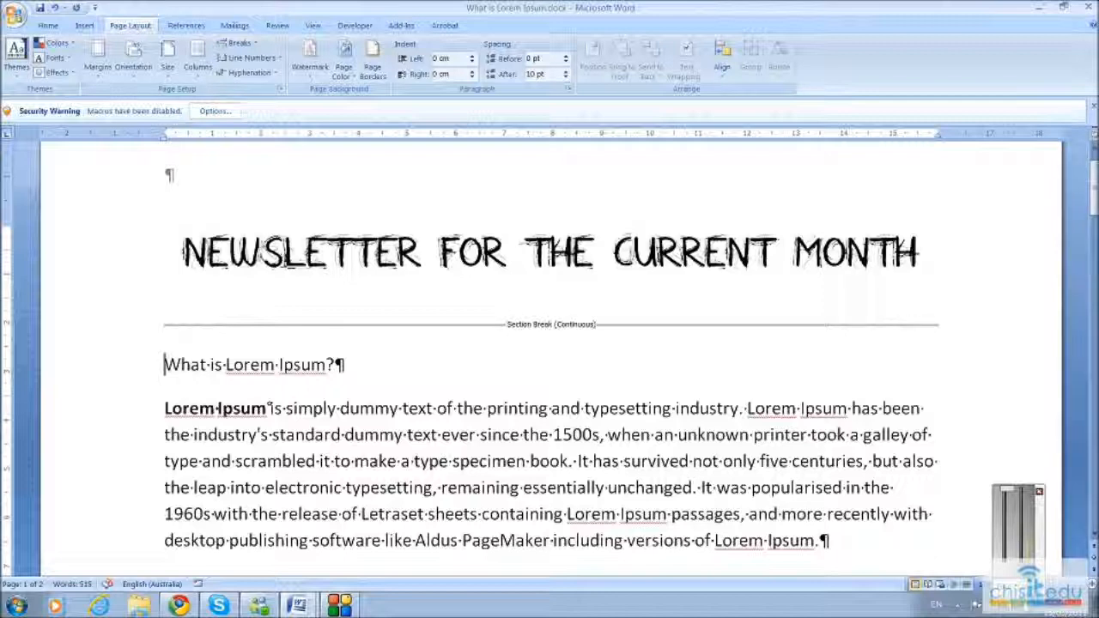
left_click(198, 55)
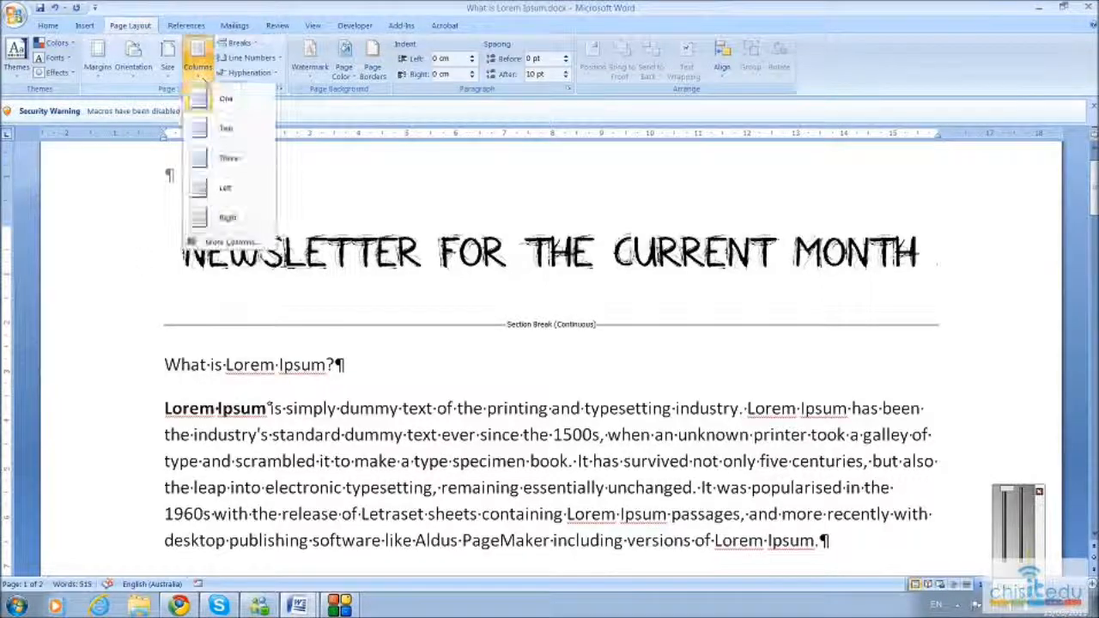
left_click(225, 130)
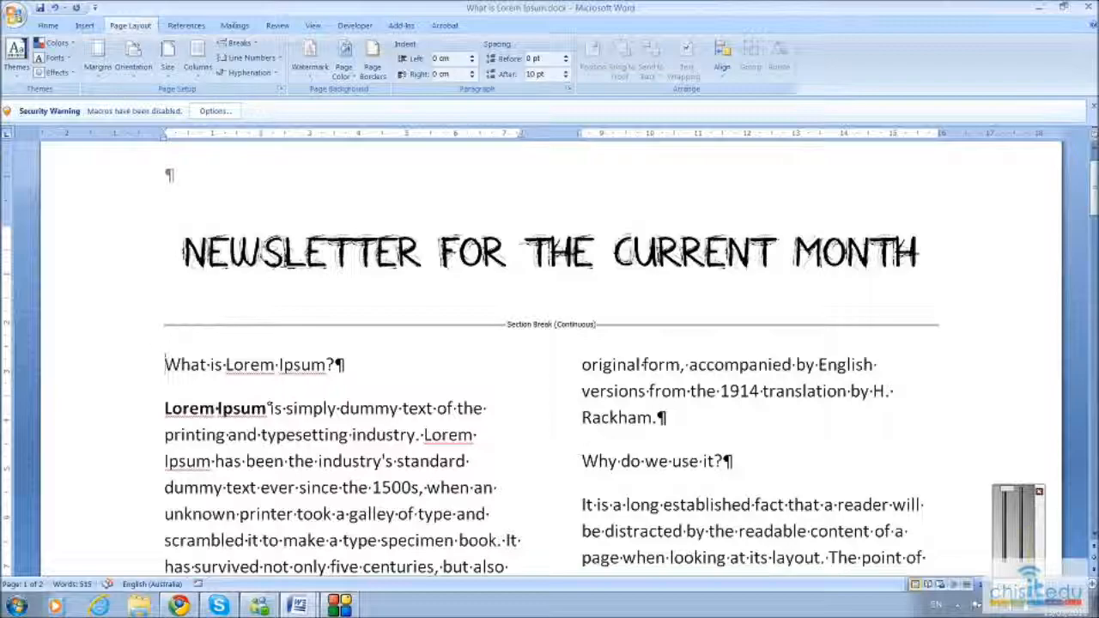
Add a line between the two columns of the current section, keeping the columns equal in width.
scroll(550, 352, "down", 12)
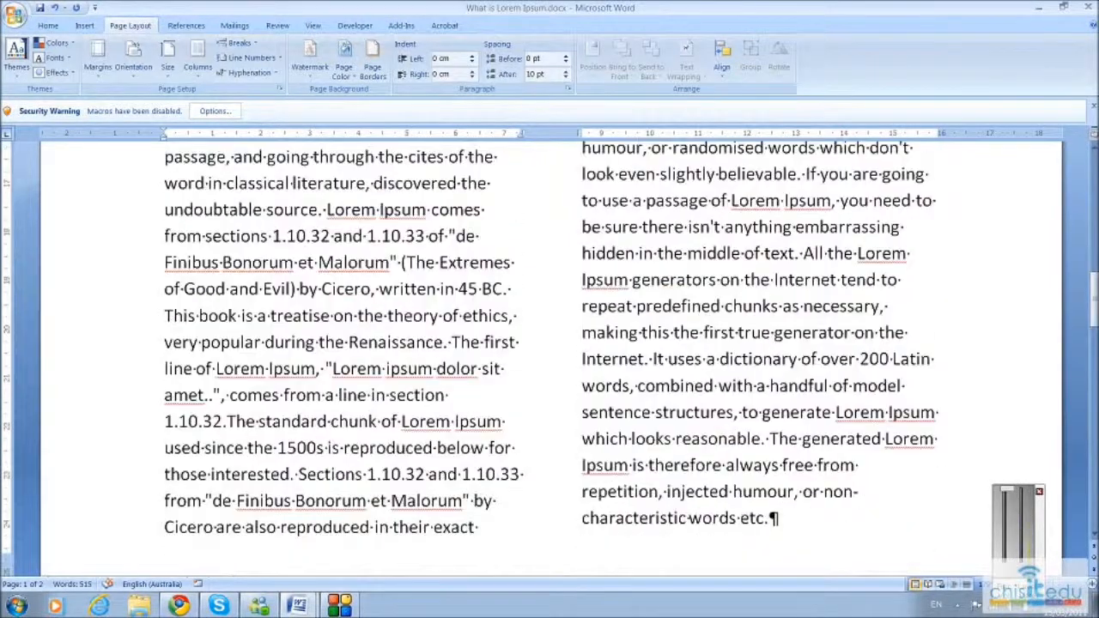
scroll(550, 352, "down", 6)
scroll(550, 352, "up", 7)
scroll(550, 352, "up", 9)
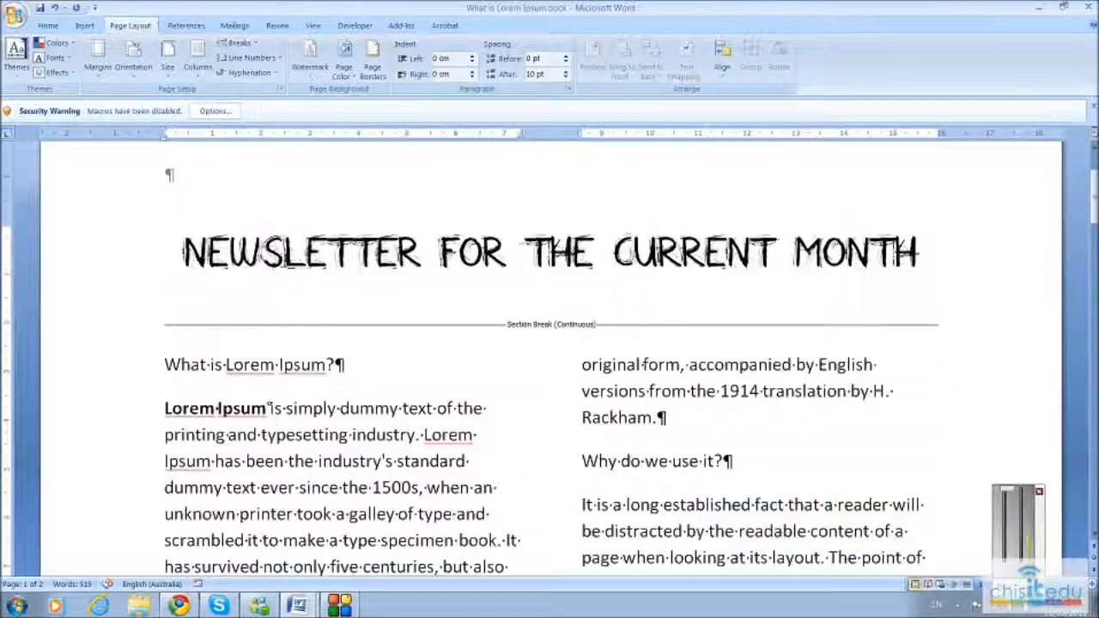
scroll(549, 352, "up", 2)
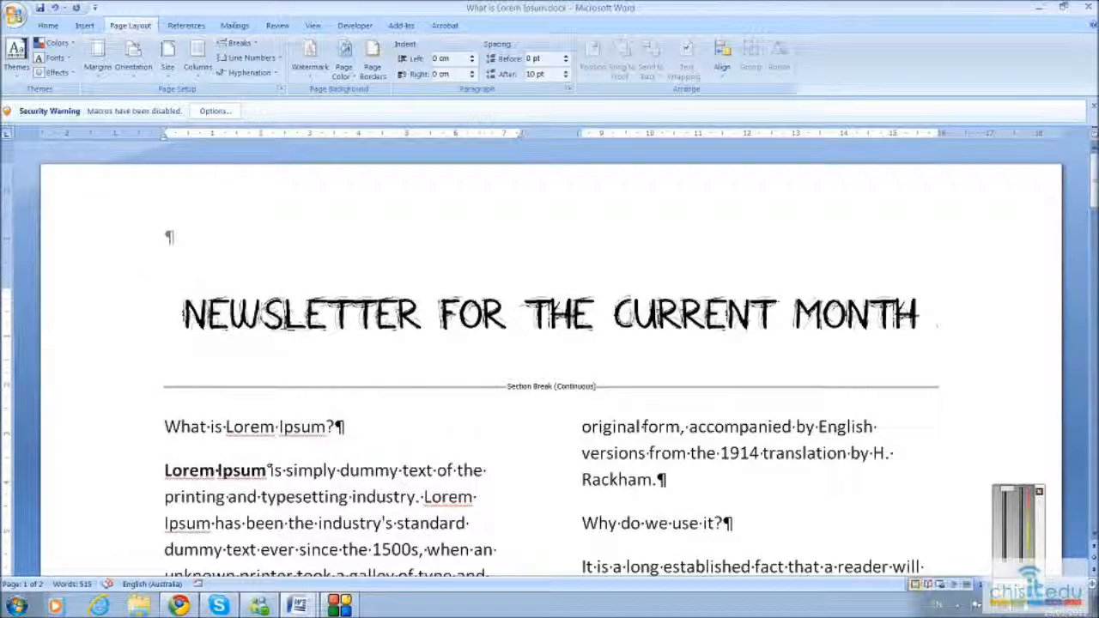
left_click(199, 69)
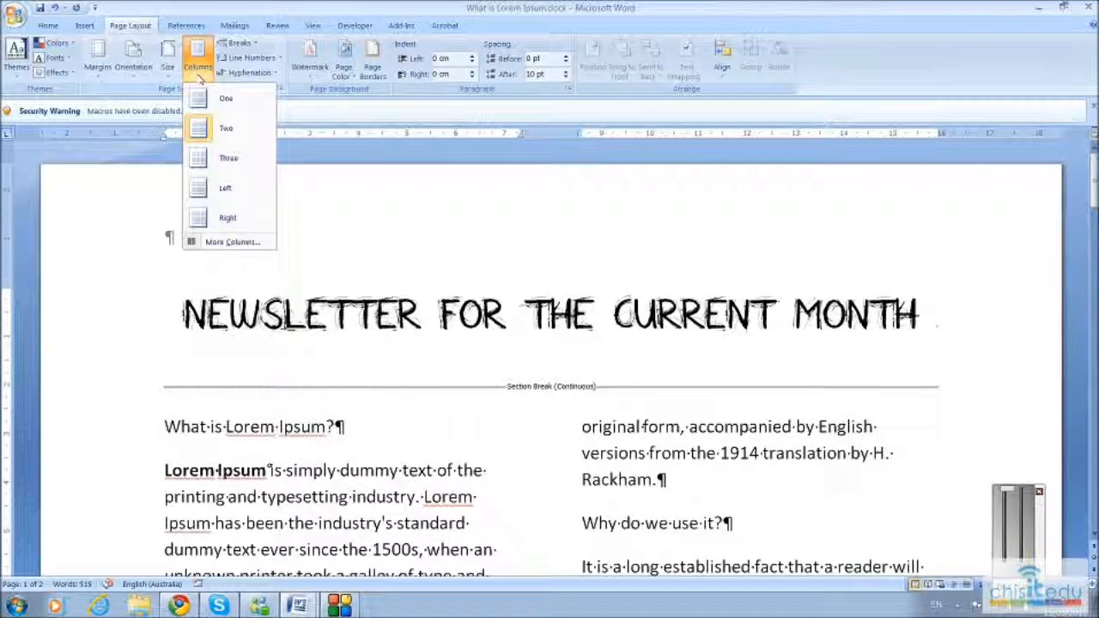
left_click(236, 242)
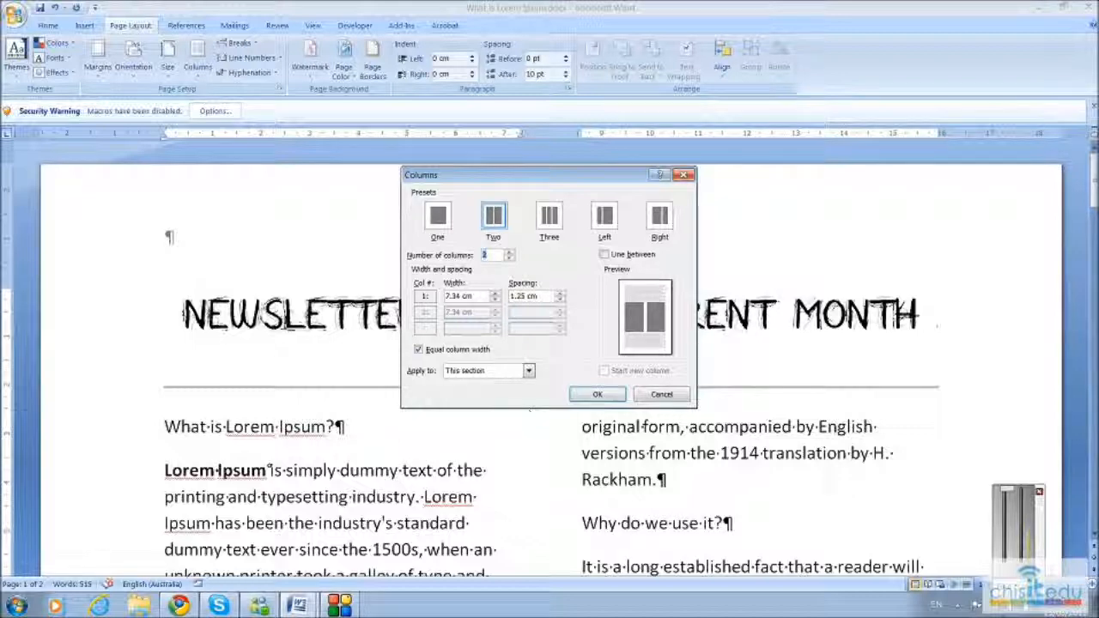
left_click(608, 255)
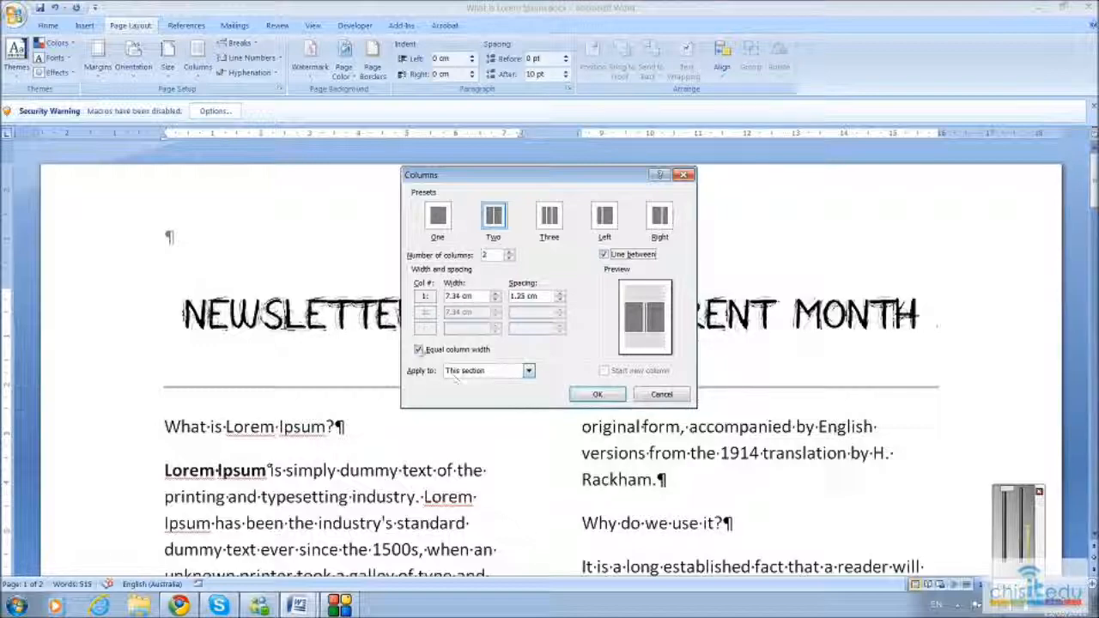
left_click(598, 394)
Apply the Heading 2 style to the "What is Lorem Ipsum?" line.
scroll(599, 394, "down", 3)
scroll(549, 361, "down", 15)
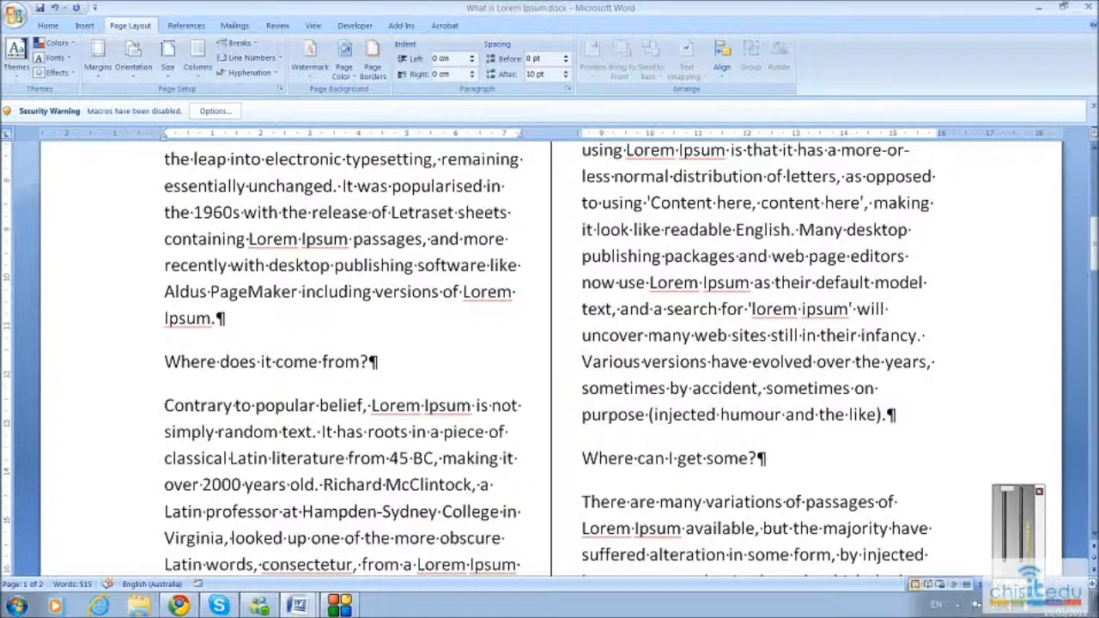
scroll(785, 400, "down", 2)
scroll(785, 400, "up", 6)
scroll(549, 361, "up", 8)
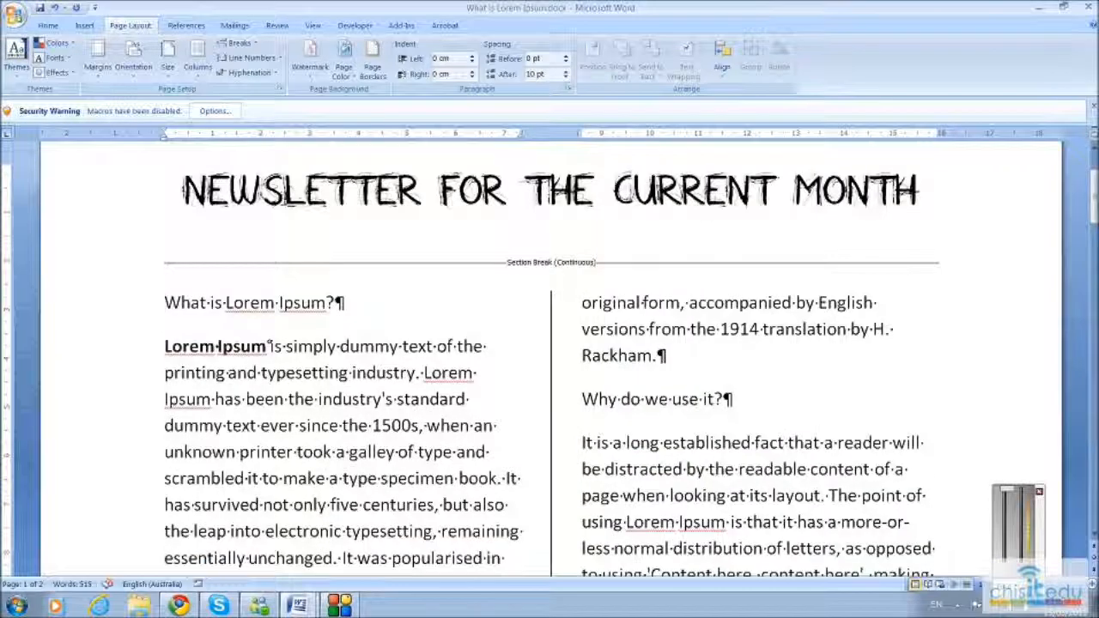
left_click(48, 26)
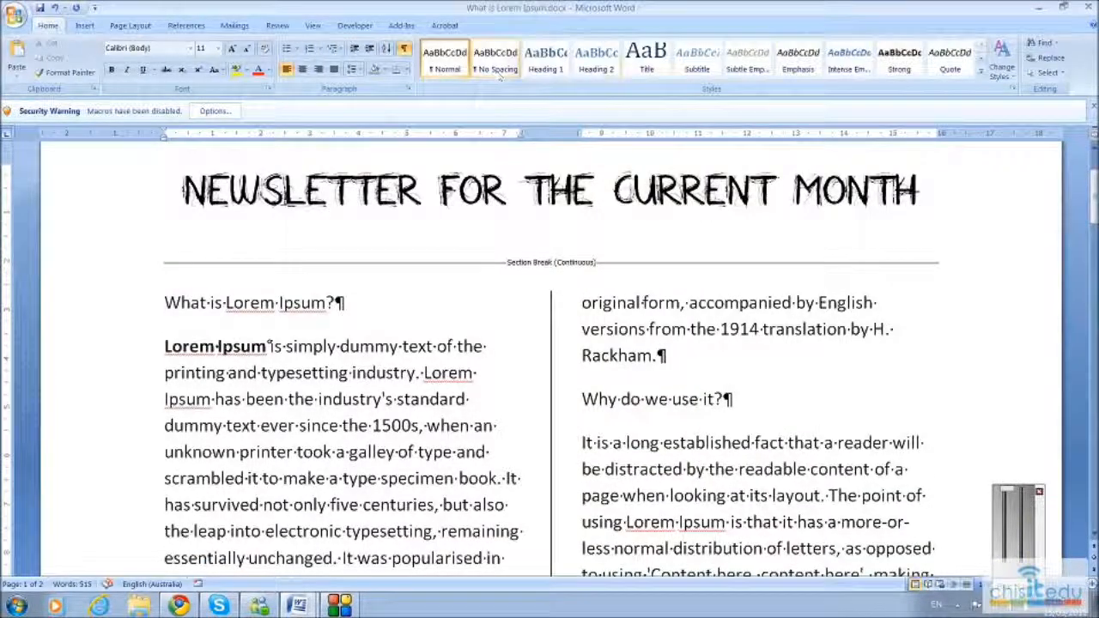
left_click(598, 60)
Apply the Heading 2 style to the "Where does it come from?", "Where can I get some?" and "Why do we use it?" lines.
scroll(550, 356, "down", 5)
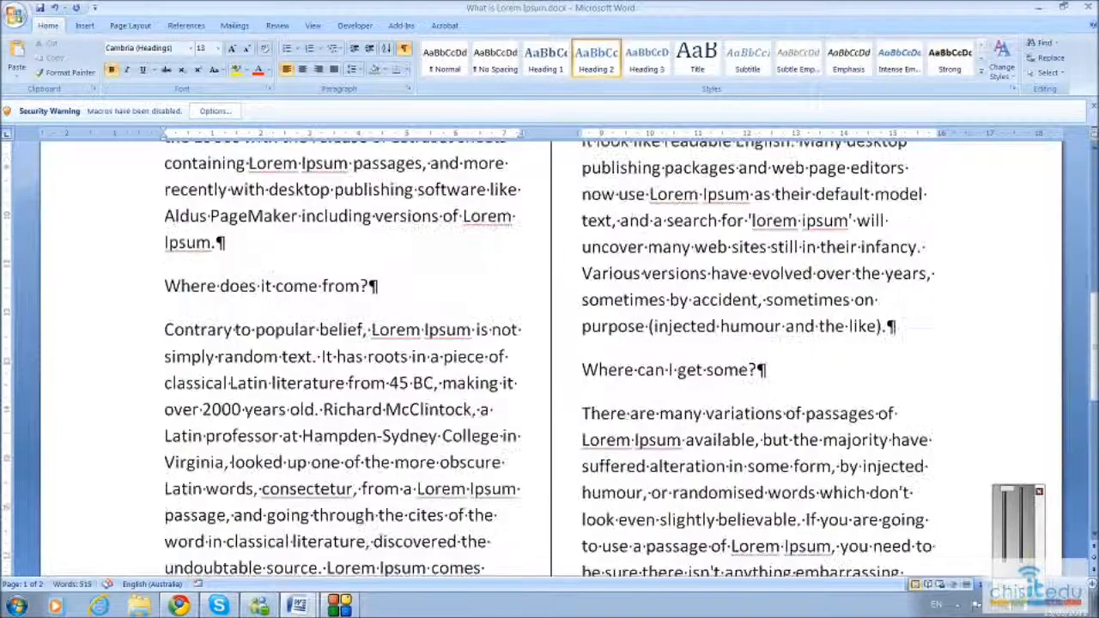
left_click(290, 286)
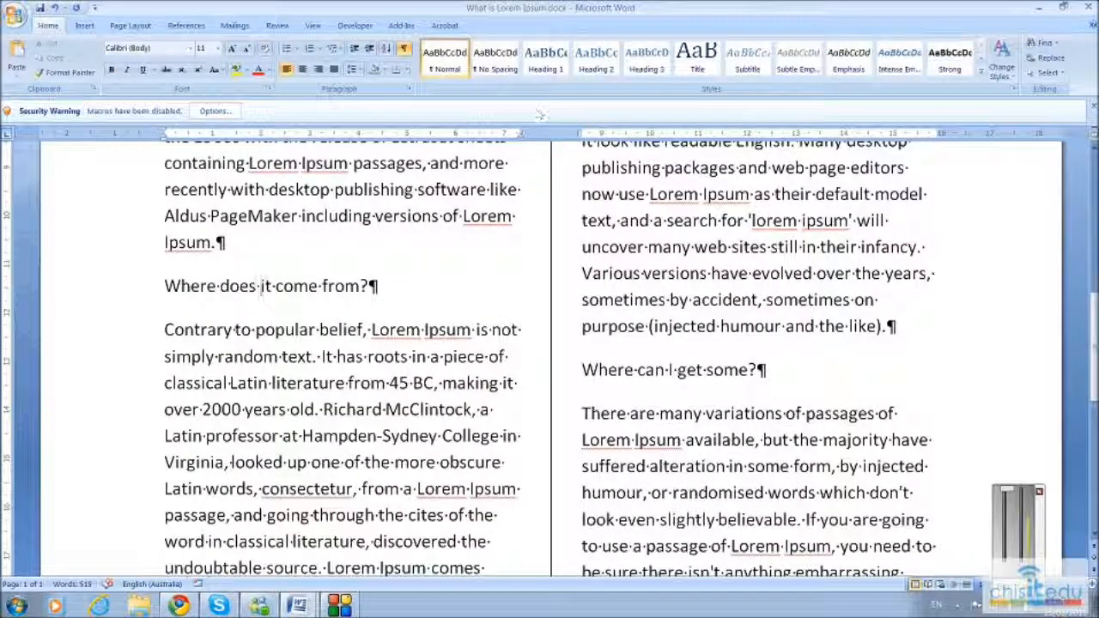
left_click(598, 60)
left_click(660, 369)
left_click(597, 60)
scroll(268, 270, "up", 4)
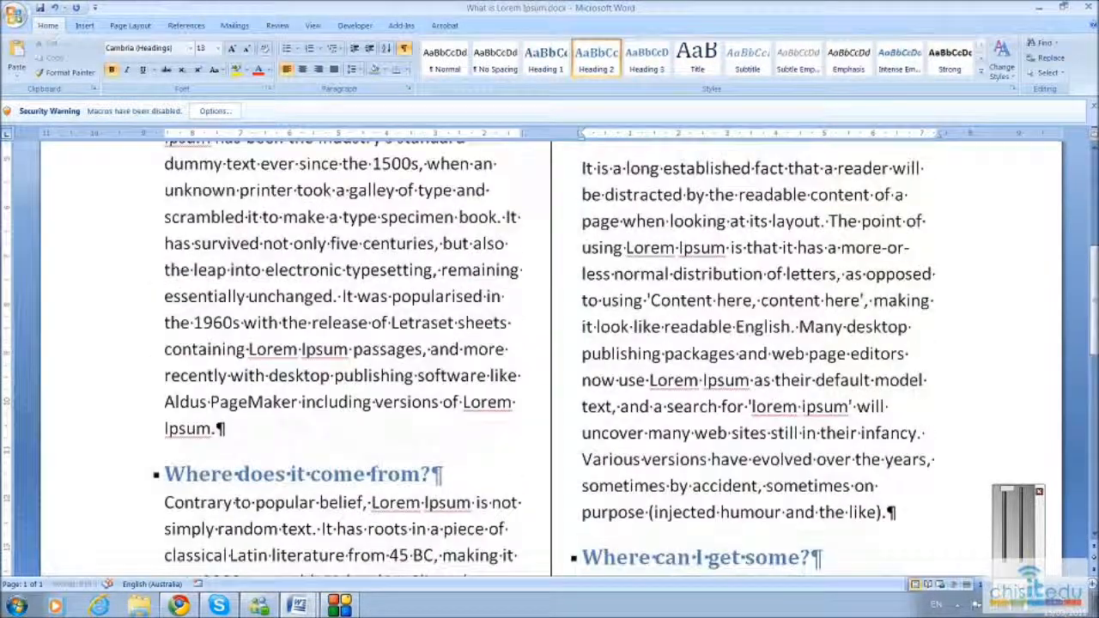
left_click(652, 311)
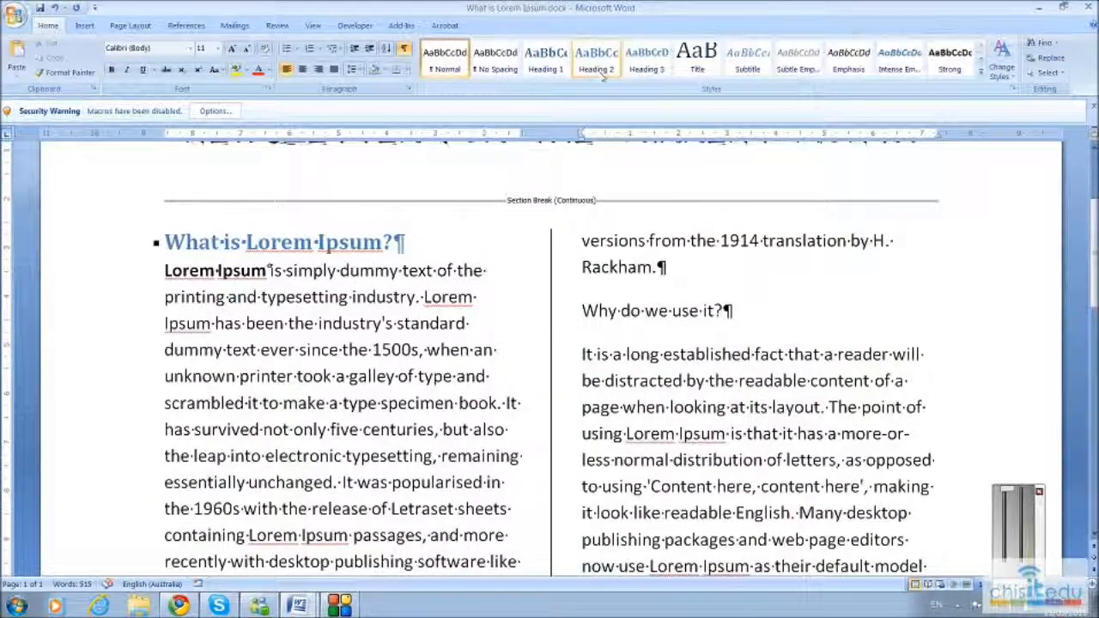
left_click(597, 60)
Search the clip art collections for LATIN.
scroll(550, 361, "down", 5)
scroll(550, 360, "down", 8)
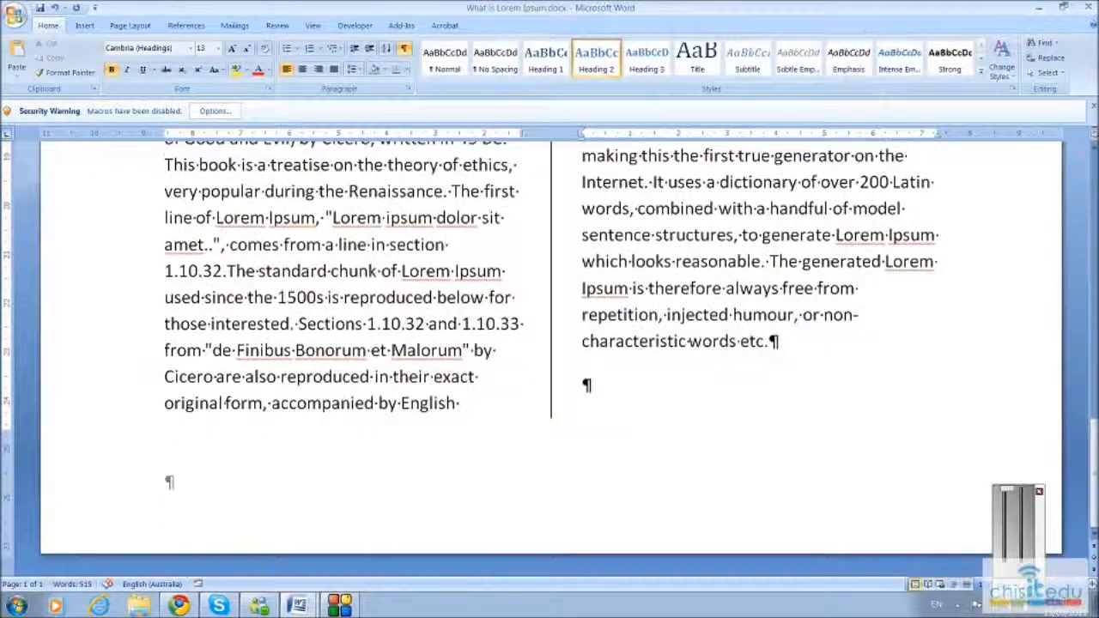
scroll(550, 360, "up", 5)
scroll(688, 188, "up", 5)
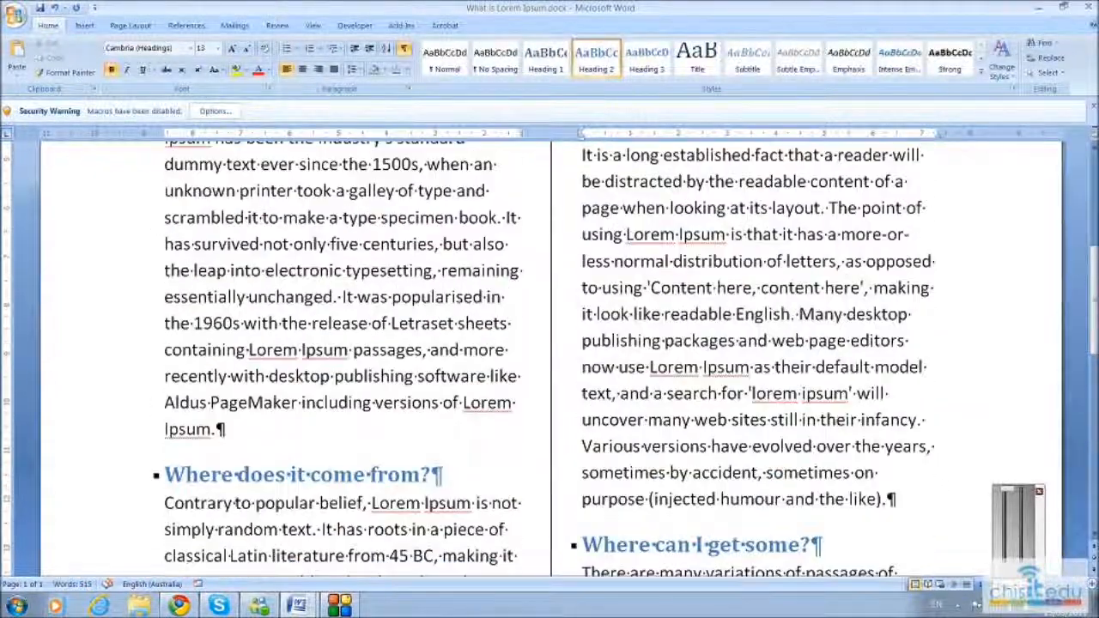
scroll(550, 361, "up", 5)
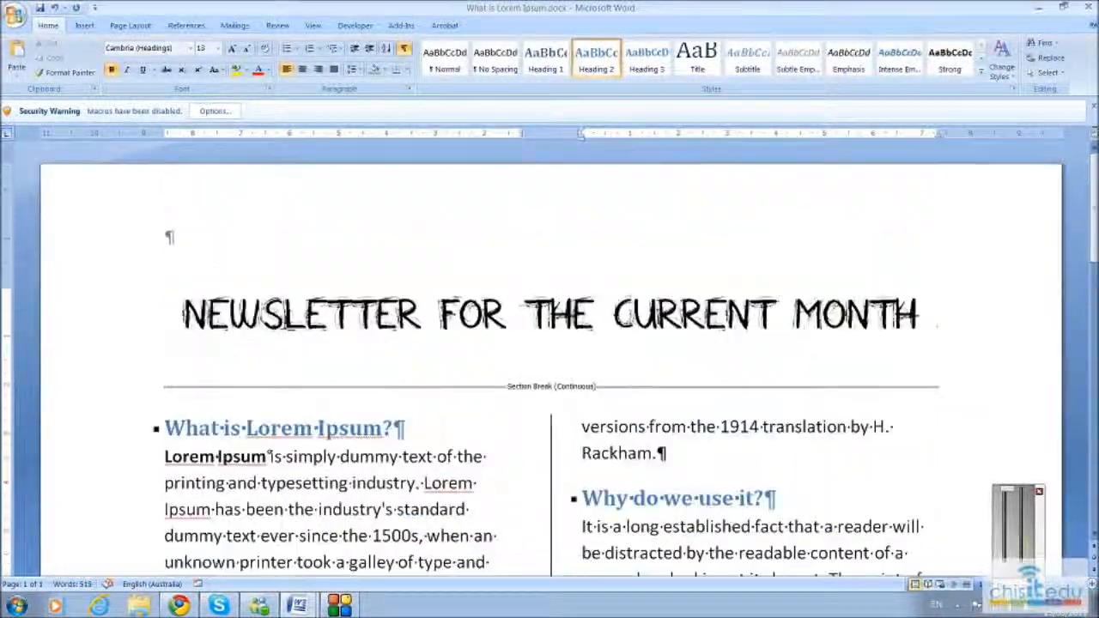
left_click(84, 25)
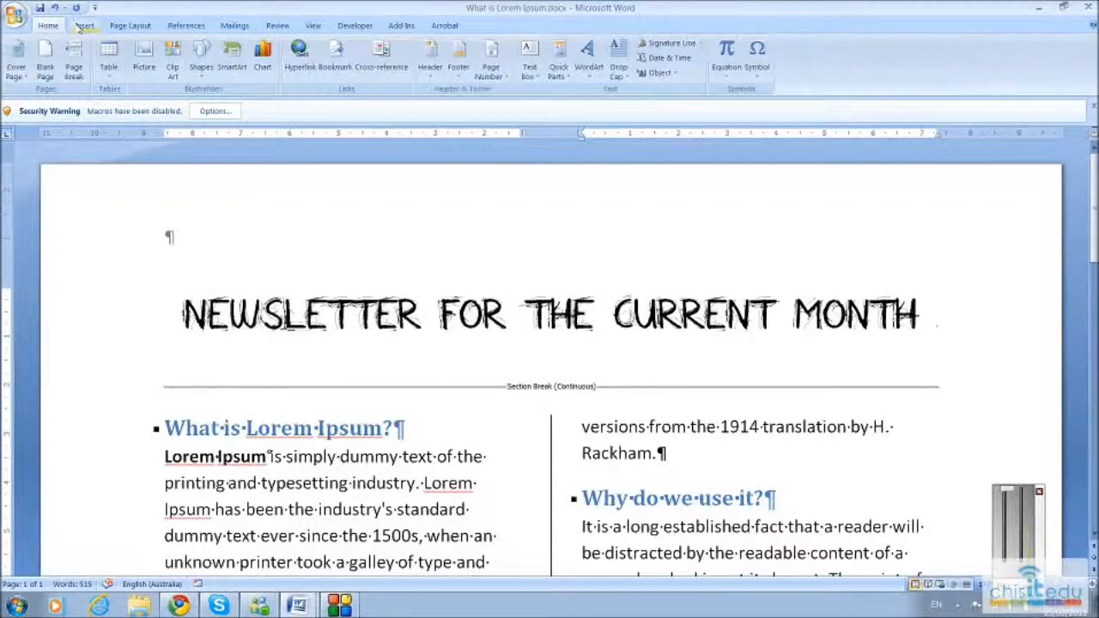
left_click(172, 53)
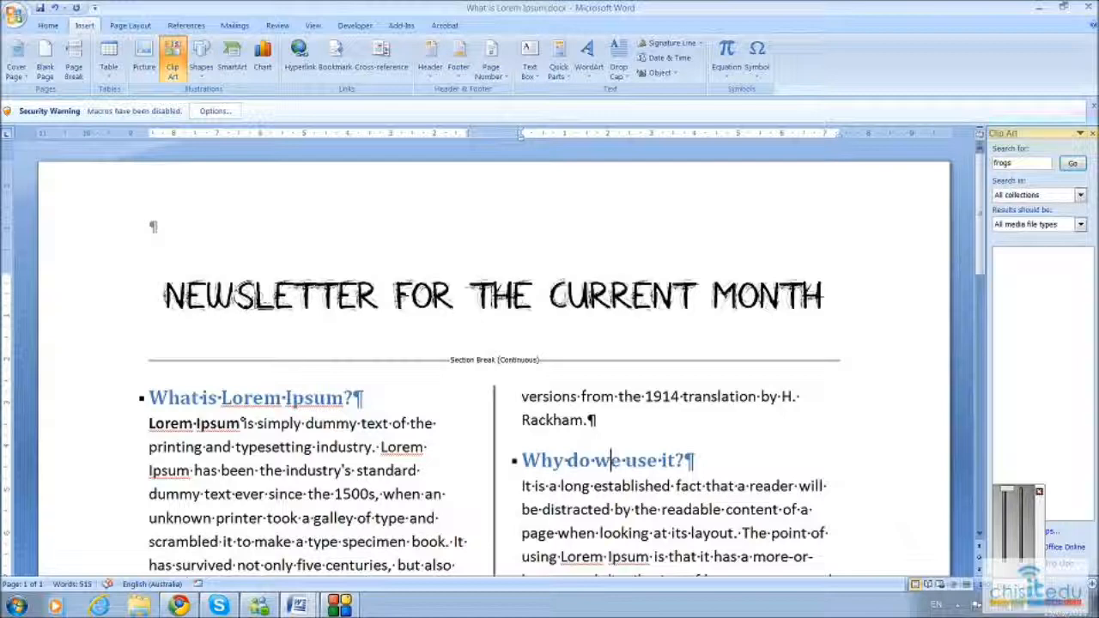
type("LAPTOP")
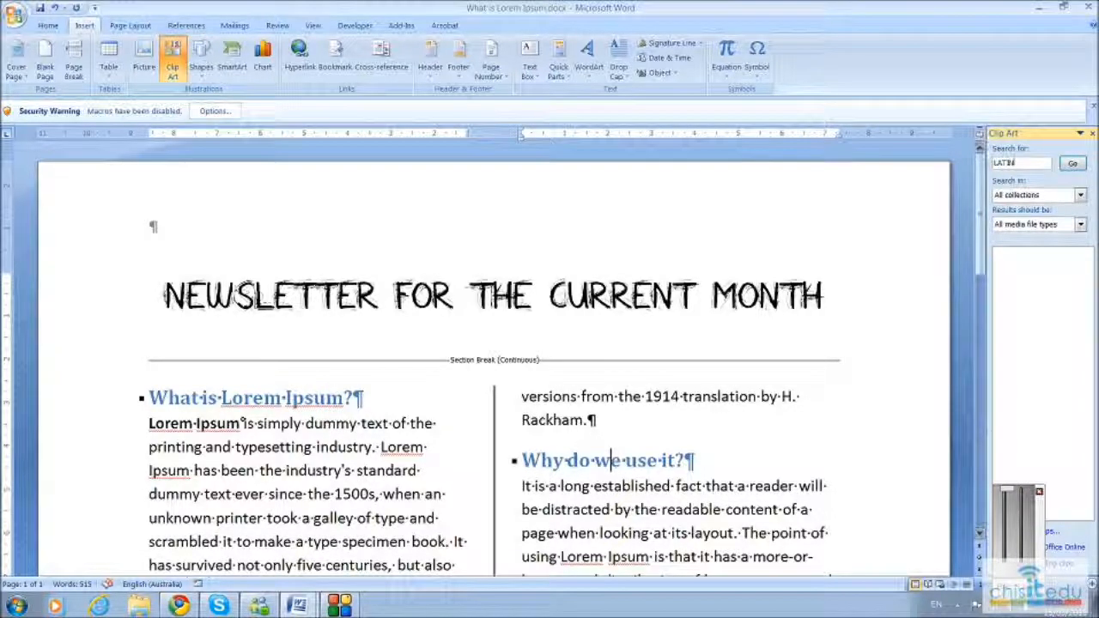
left_click(1072, 164)
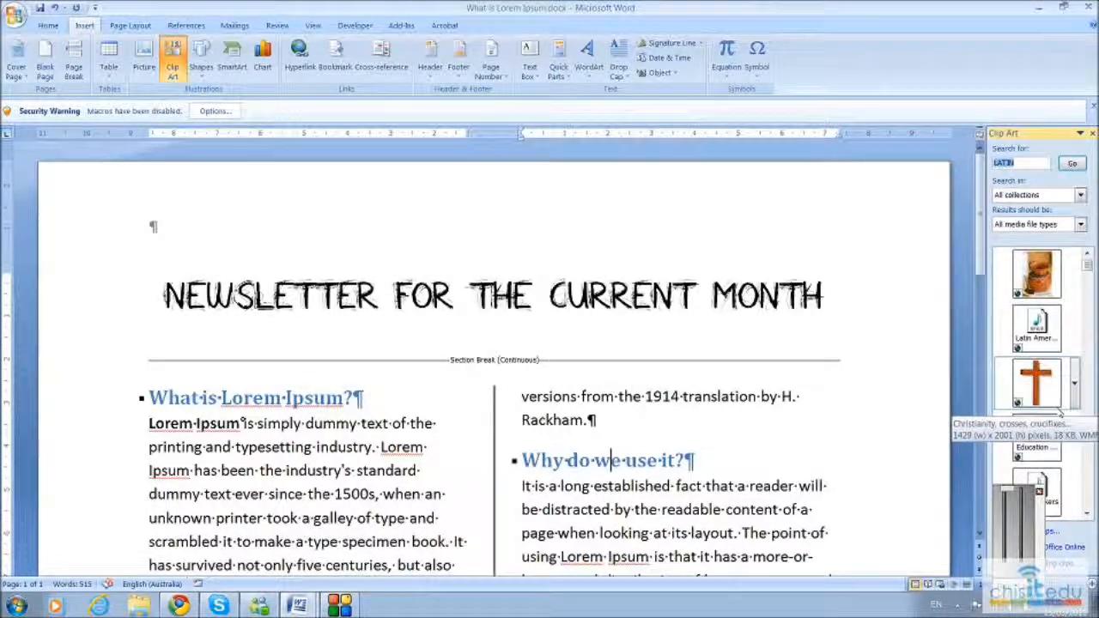
Insert the clay mug clip art into the "Why do we use it?" heading and delete the duplicate copy.
left_click(1037, 277)
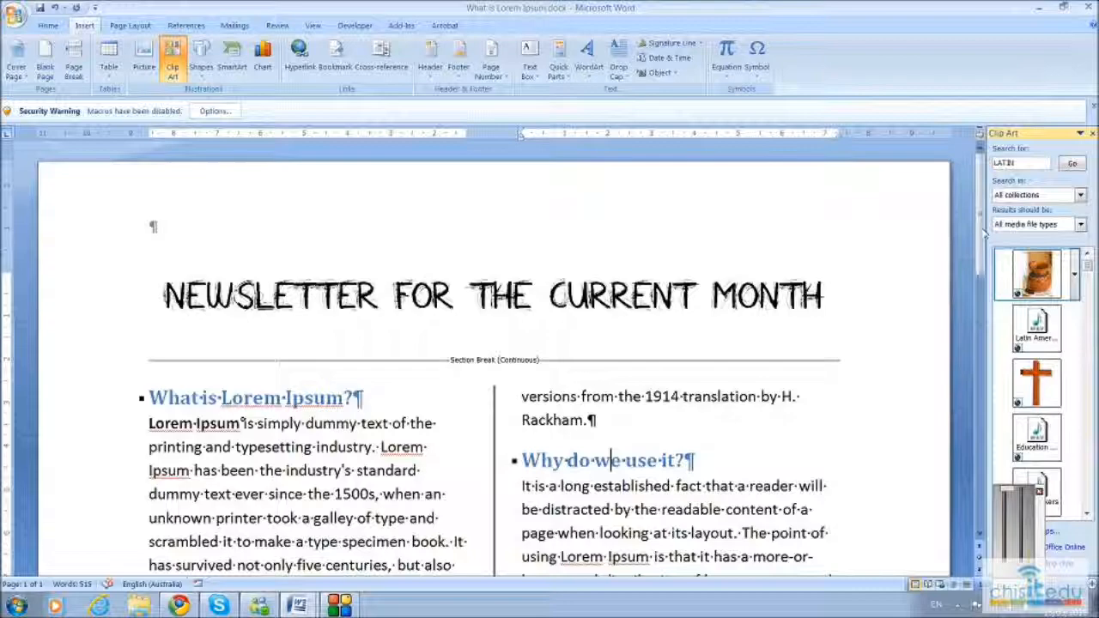
left_click_drag(981, 231, 991, 371)
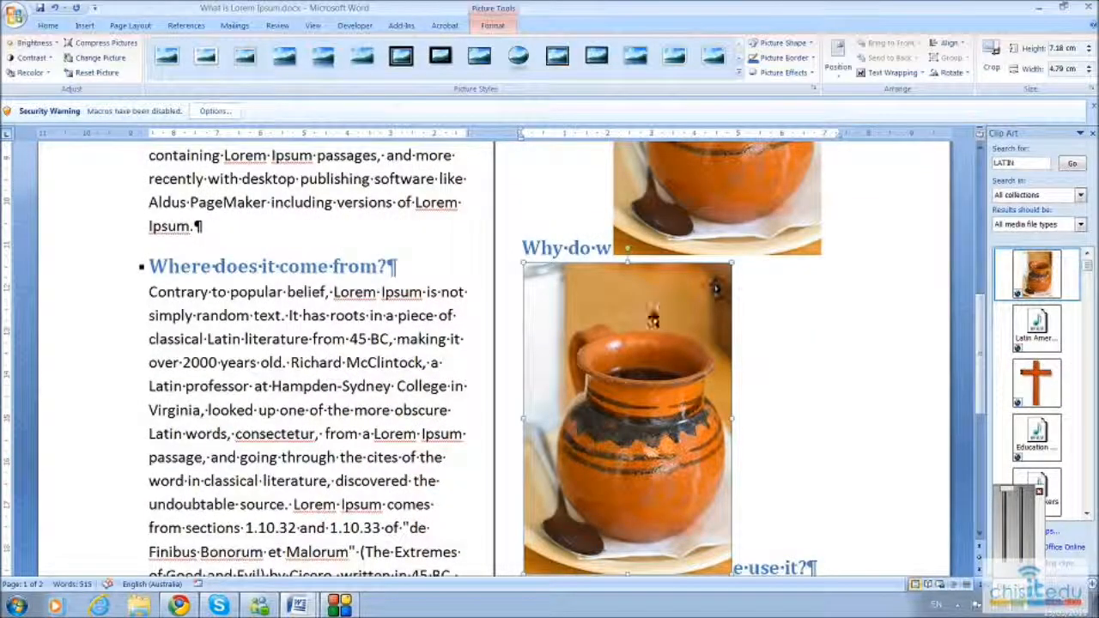
key("Delete")
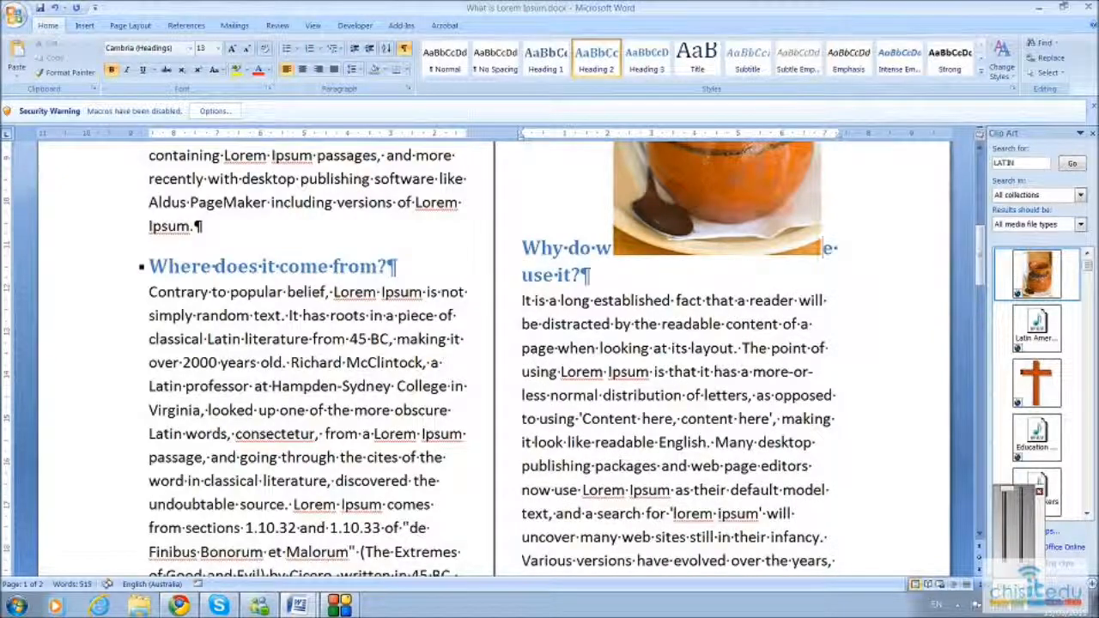
Shrink the mug picture to about 4.1 cm high by 2.8 cm wide and set its text wrapping to Tight.
left_click(689, 191)
scroll(766, 249, "up", 5)
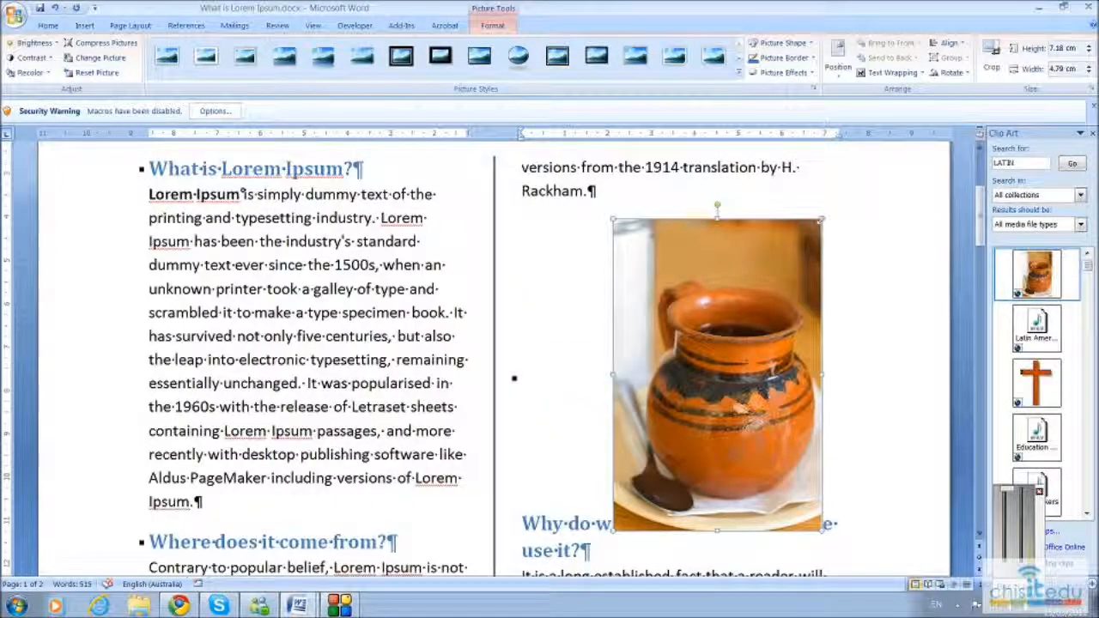
left_click_drag(822, 220, 732, 286)
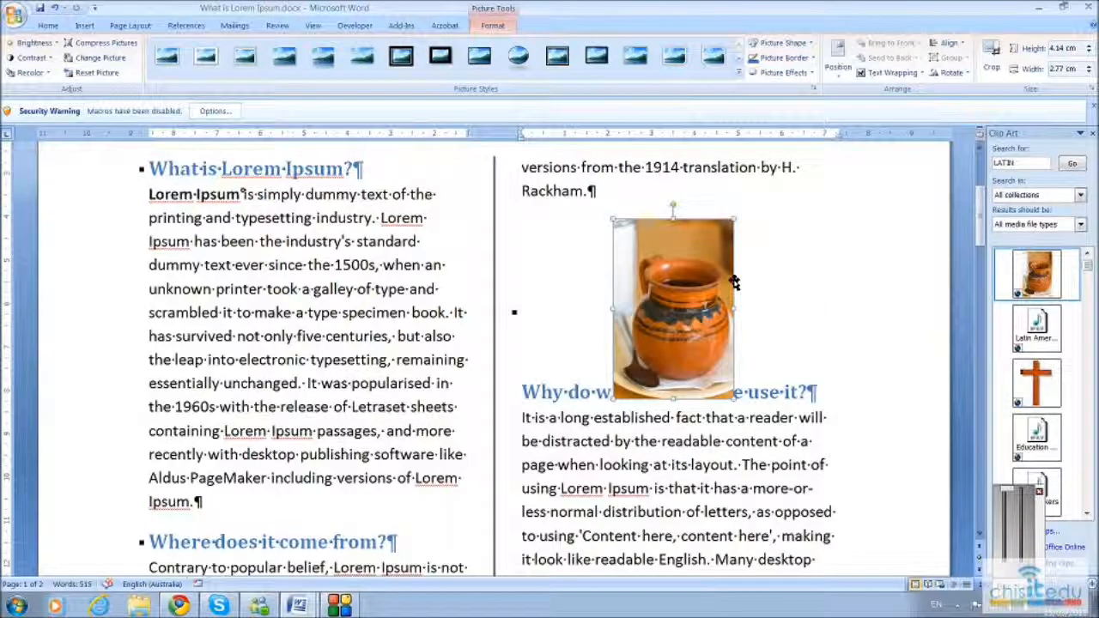
left_click(891, 72)
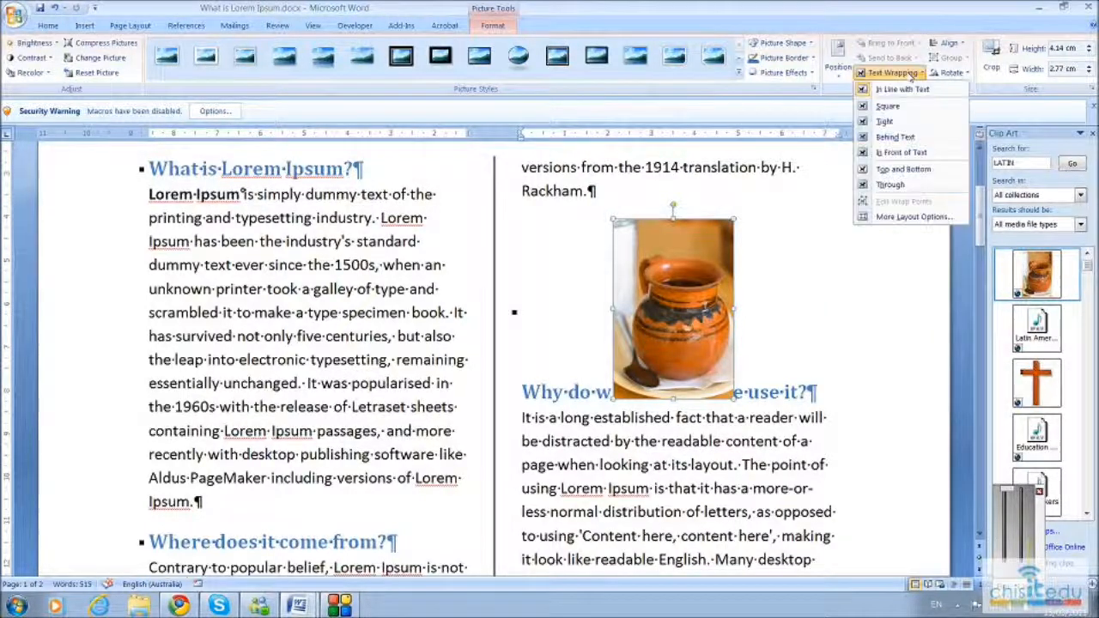
left_click(885, 122)
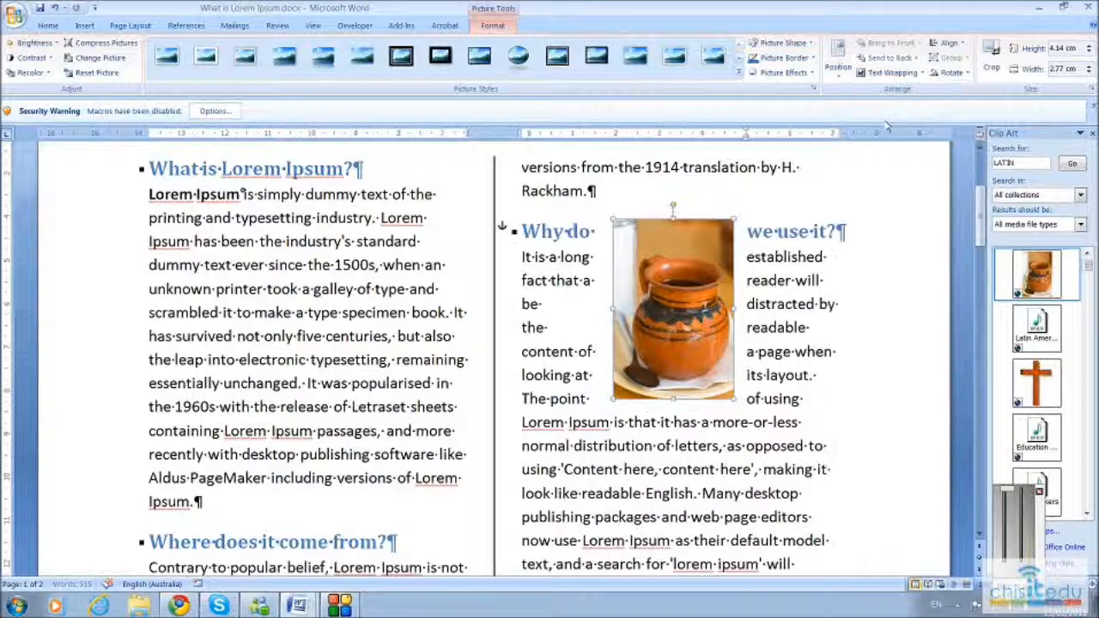
Move the mug picture into the first column and across the dividing line to try out the text wrapping.
left_click_drag(695, 290, 379, 333)
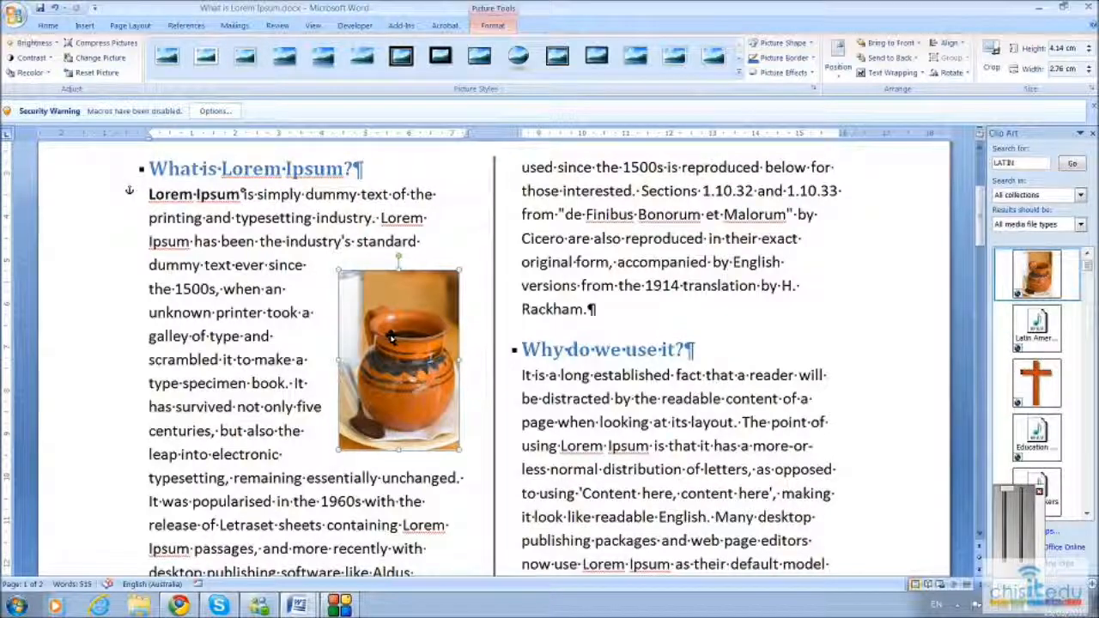
left_click_drag(485, 342, 485, 343)
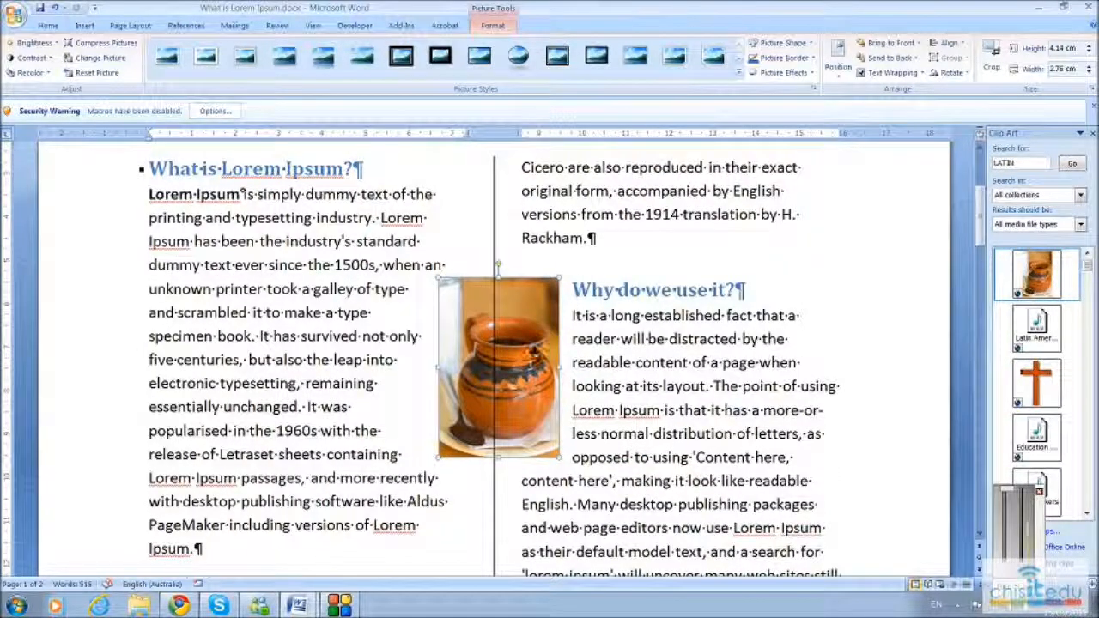
left_click_drag(533, 353, 583, 359)
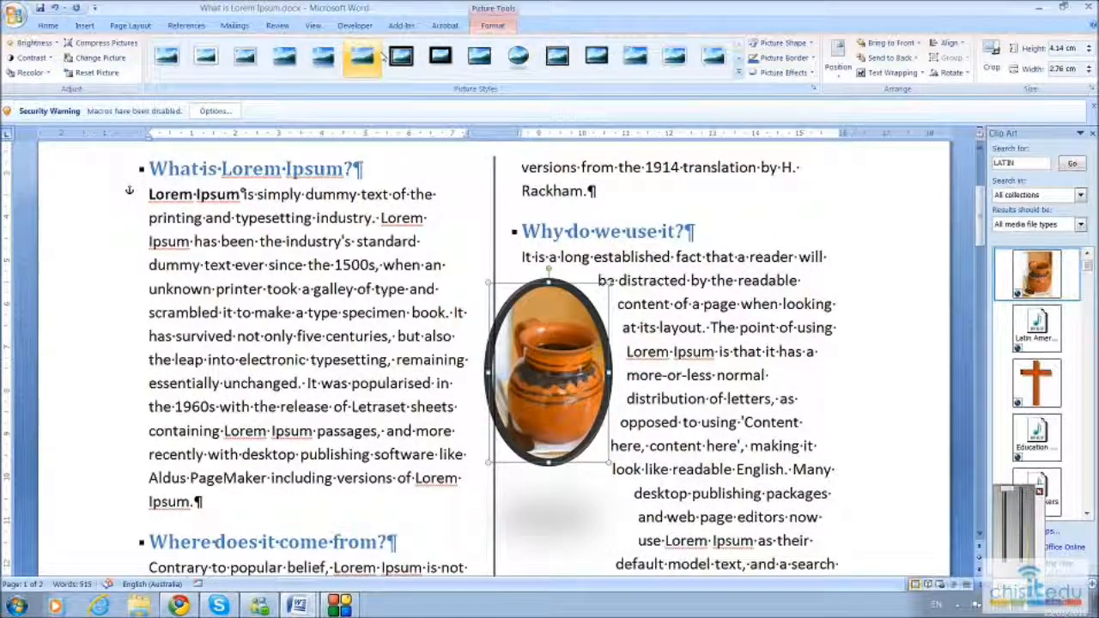
Apply the grey metallic frame picture style to the mug and move it into the first column's opening paragraph.
left_click(245, 56)
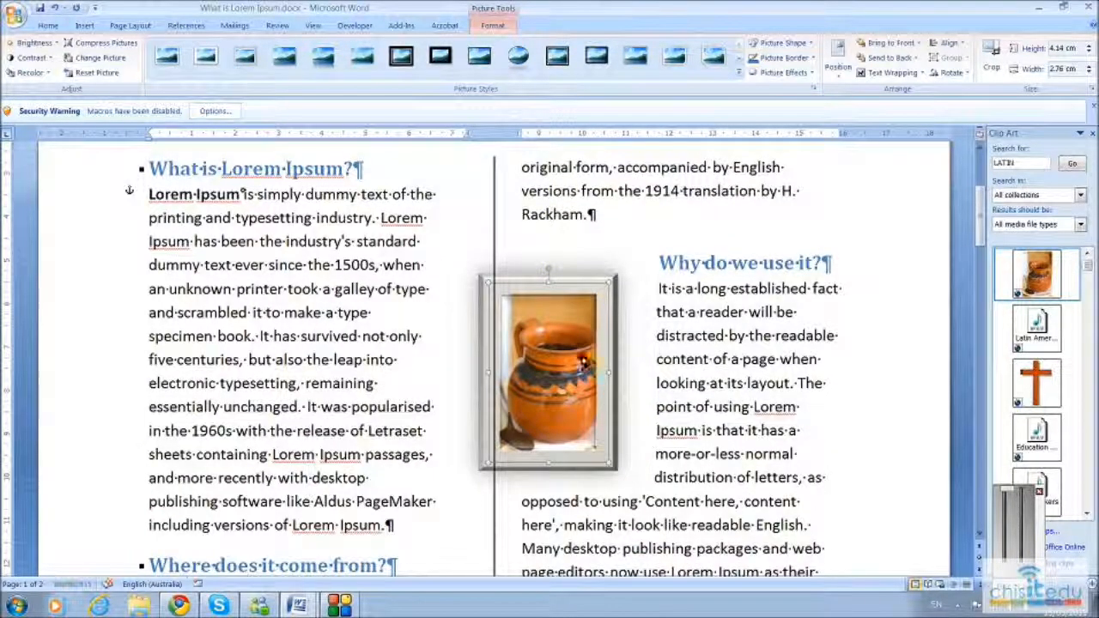
left_click_drag(414, 345, 412, 344)
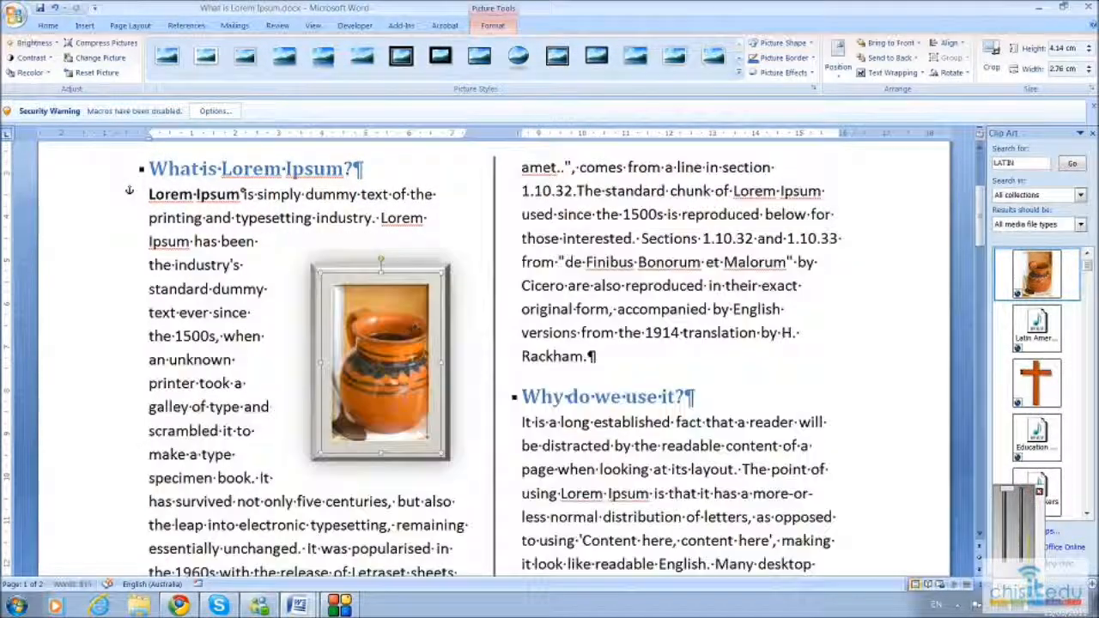
scroll(411, 343, "down", 15)
scroll(494, 357, "up", 15)
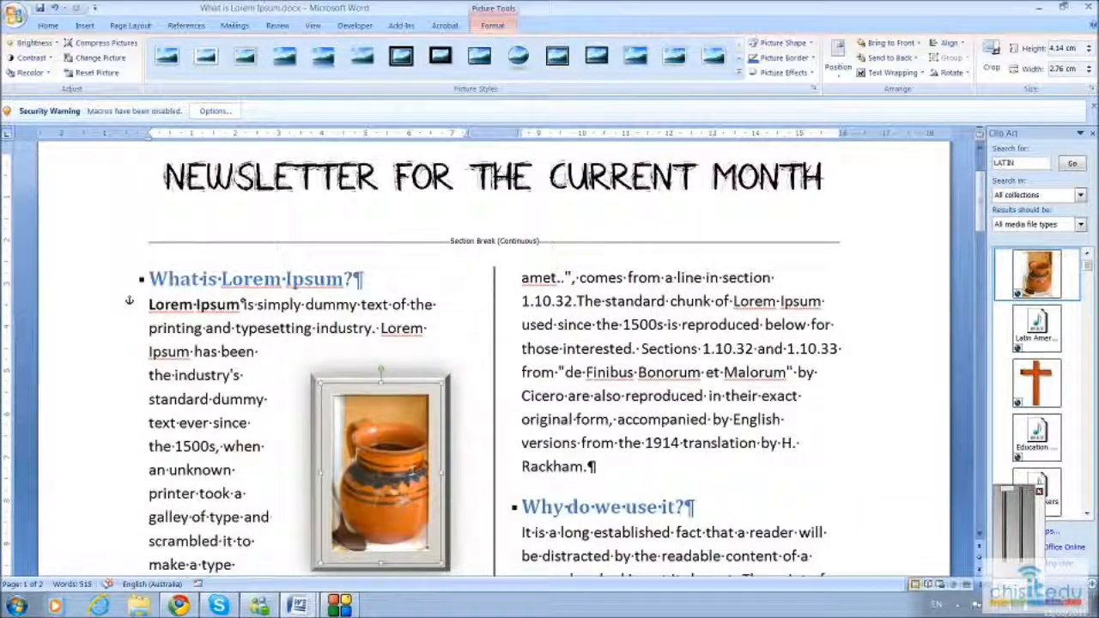
Place the cursor in the second column's text and display the available page and section breaks.
left_click(130, 26)
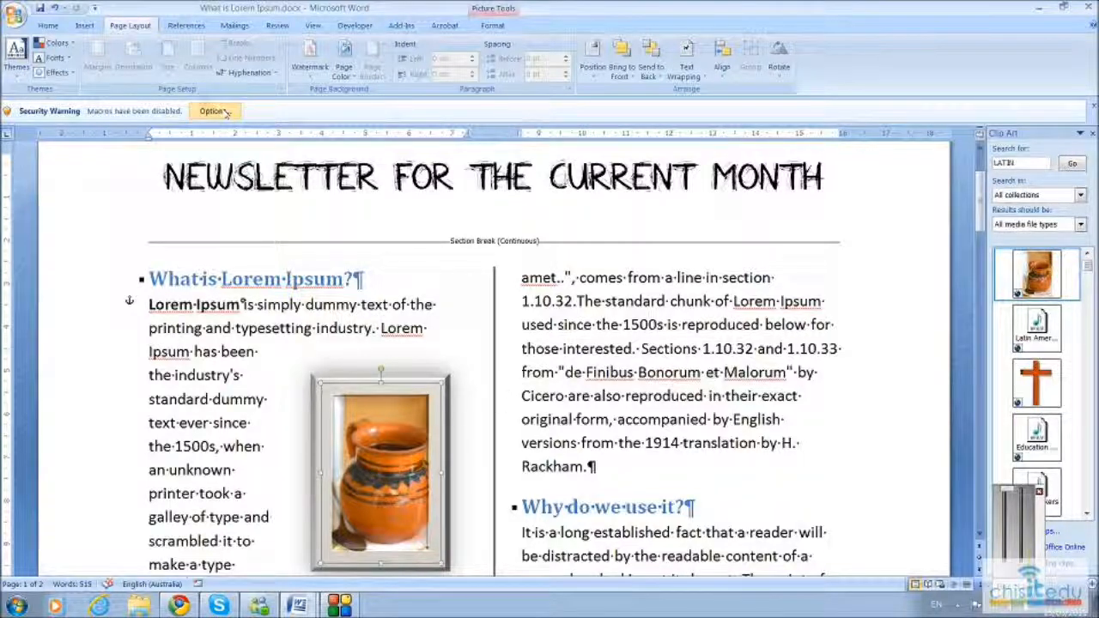
left_click(545, 347)
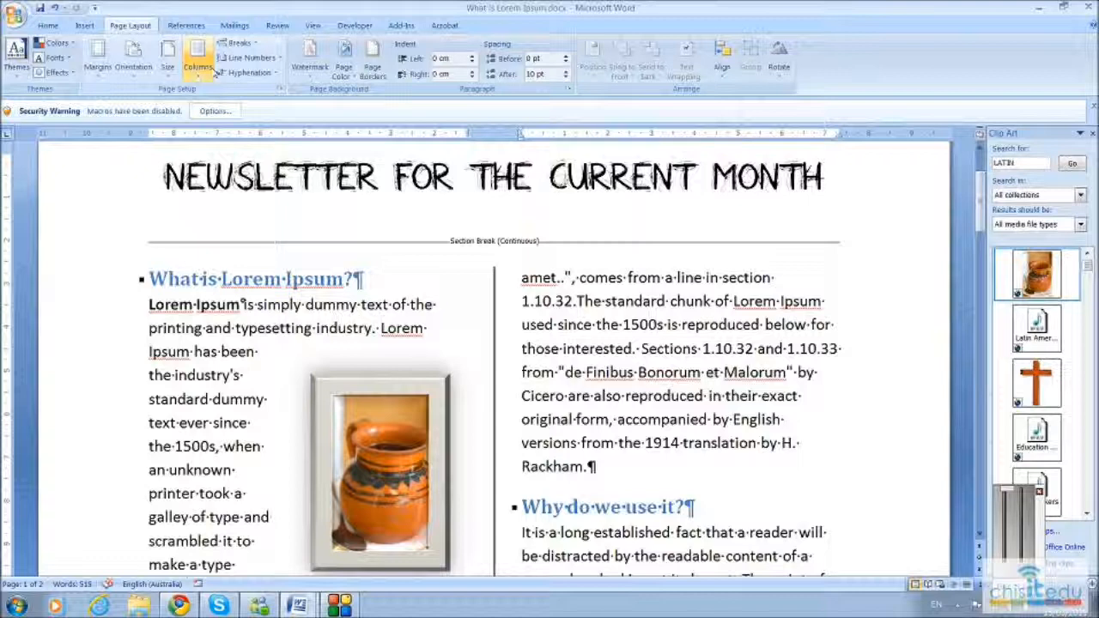
left_click(252, 43)
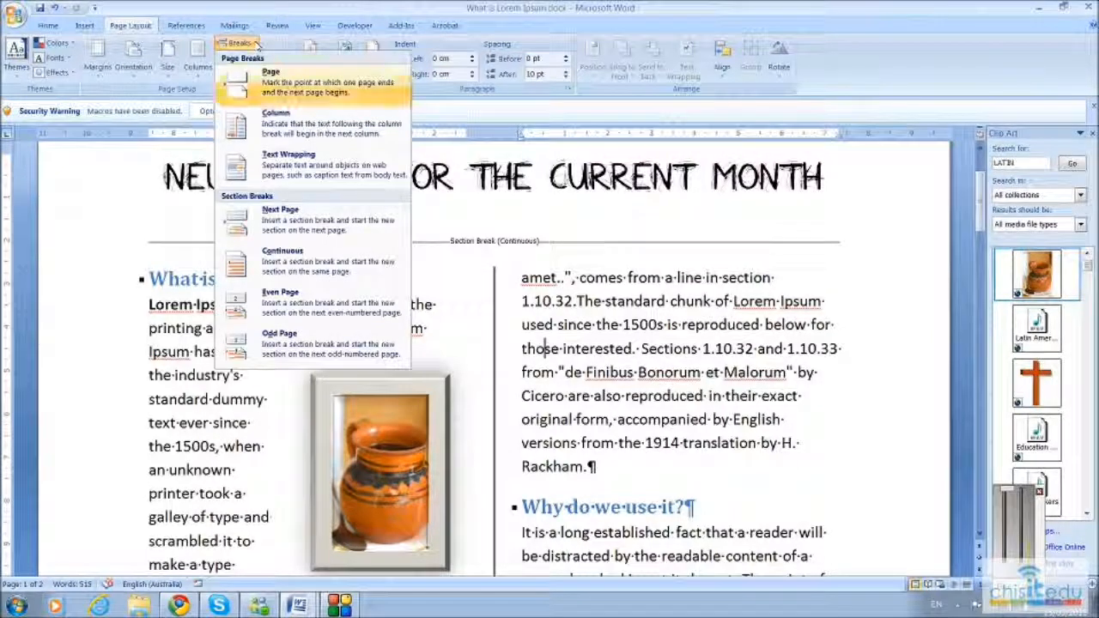